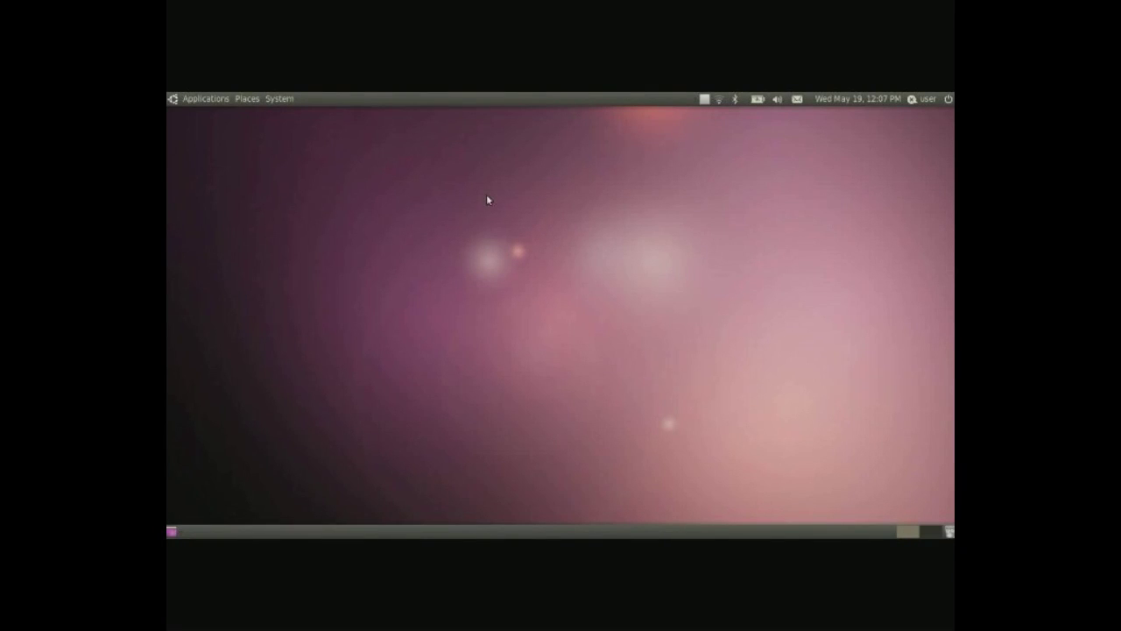
- Open the System menu and show its Preferences submenu
{"action": "left_click", "coordinate": [280, 99]}
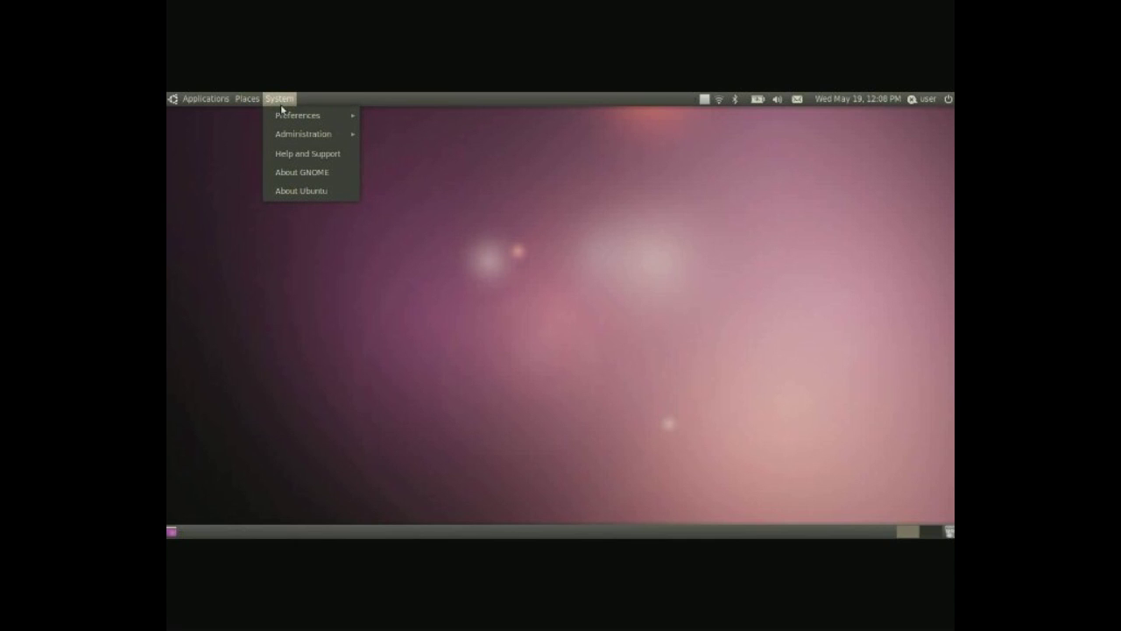
{"action": "mouse_move", "coordinate": [284, 122]}
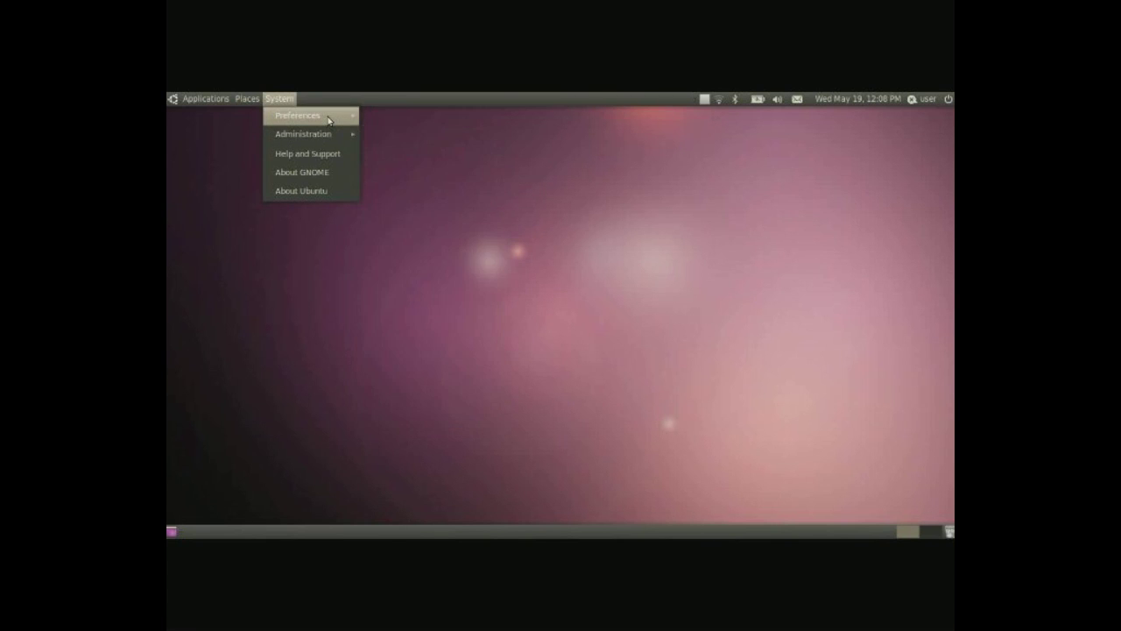
- Open Appearance Preferences, browse its Background, Fonts and Visual Effects tabs, then close it
{"action": "mouse_move", "coordinate": [328, 120]}
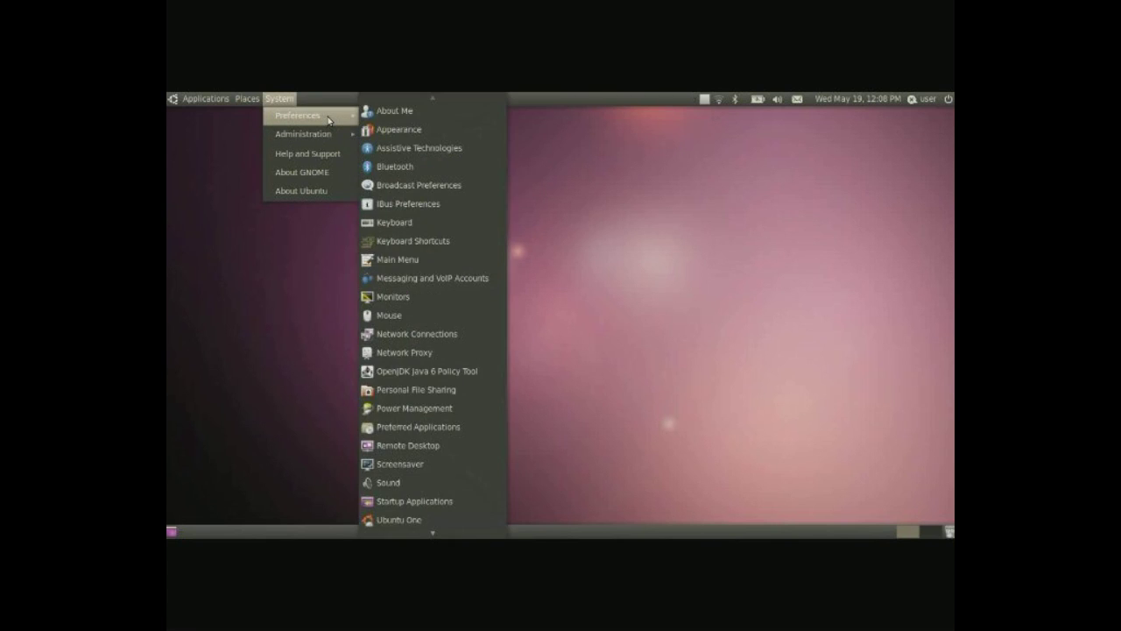
{"action": "left_click", "coordinate": [463, 135]}
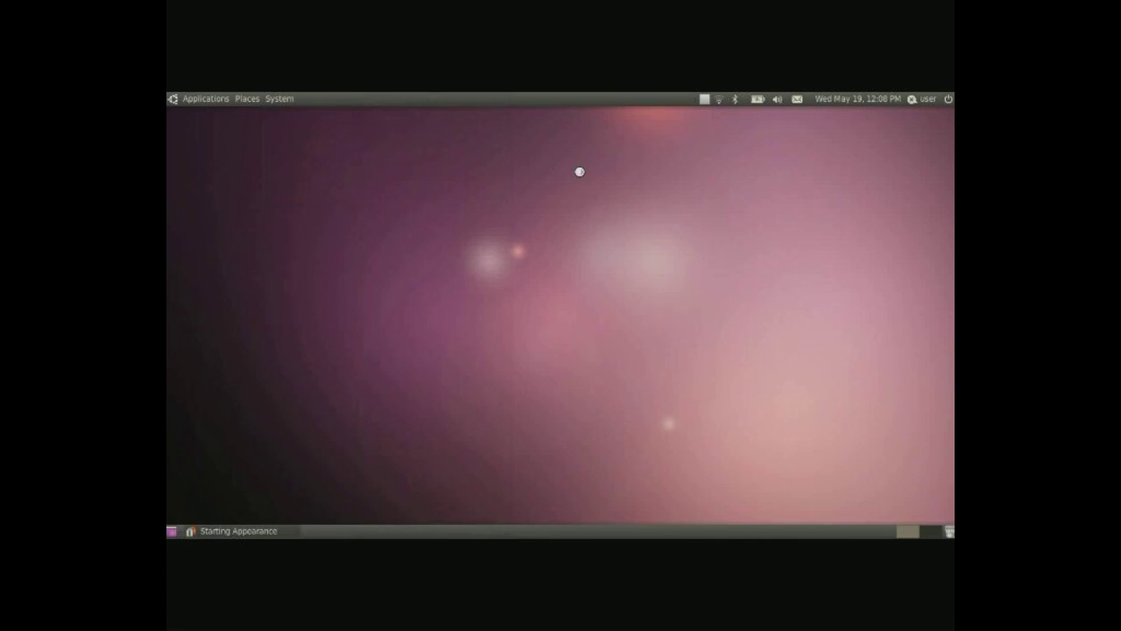
{"action": "left_click_drag", "start_coordinate": [581, 158], "coordinate": [536, 152]}
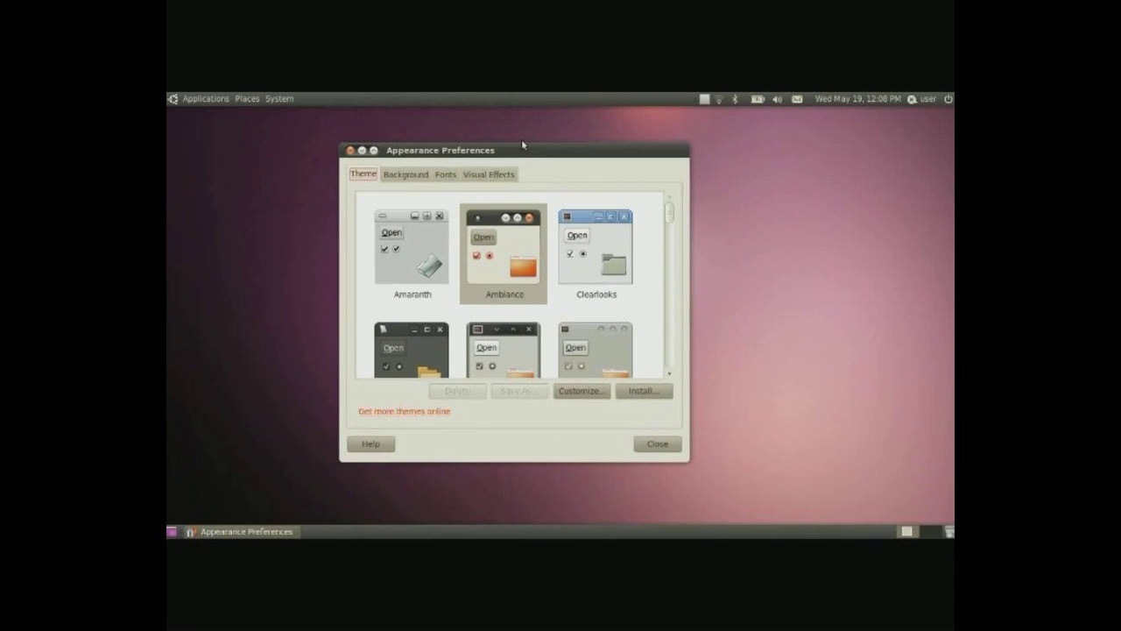
{"action": "left_click", "coordinate": [418, 176]}
{"action": "left_click", "coordinate": [436, 177]}
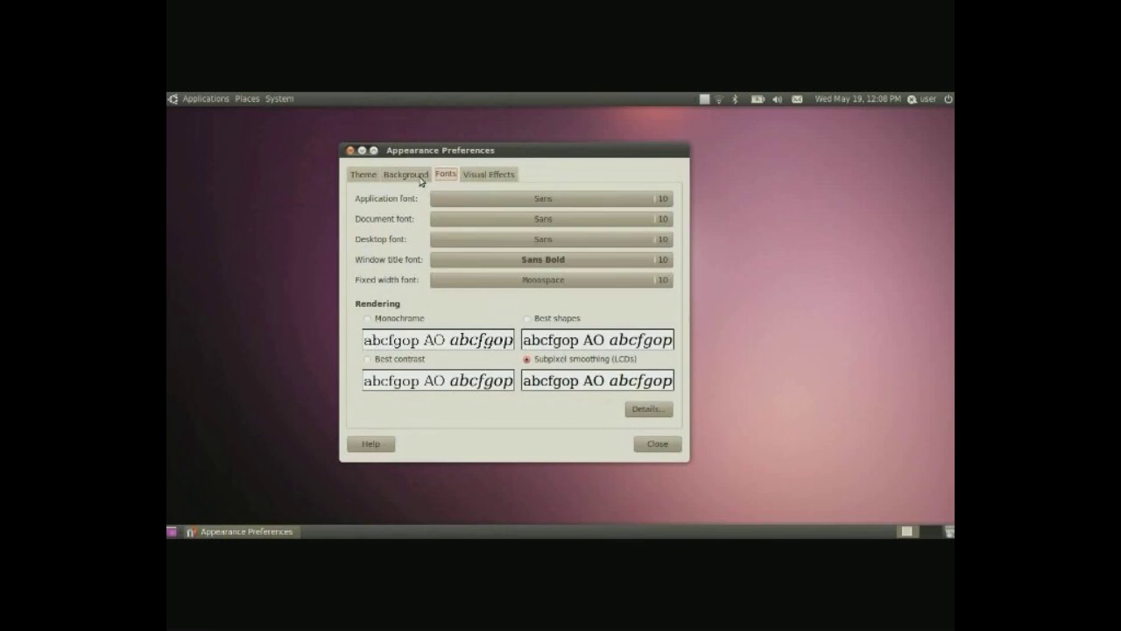
{"action": "left_click", "coordinate": [423, 176]}
{"action": "left_click", "coordinate": [504, 176]}
{"action": "left_click", "coordinate": [659, 444]}
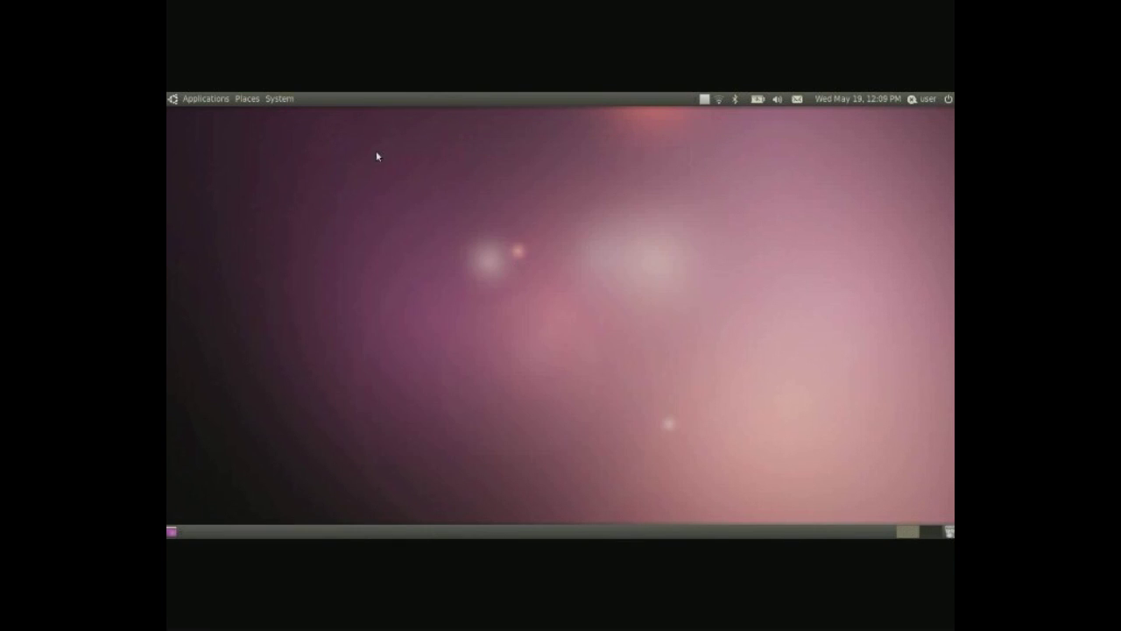
- Reopen the System menu to reach the Preferences tools
{"action": "left_click", "coordinate": [278, 99]}
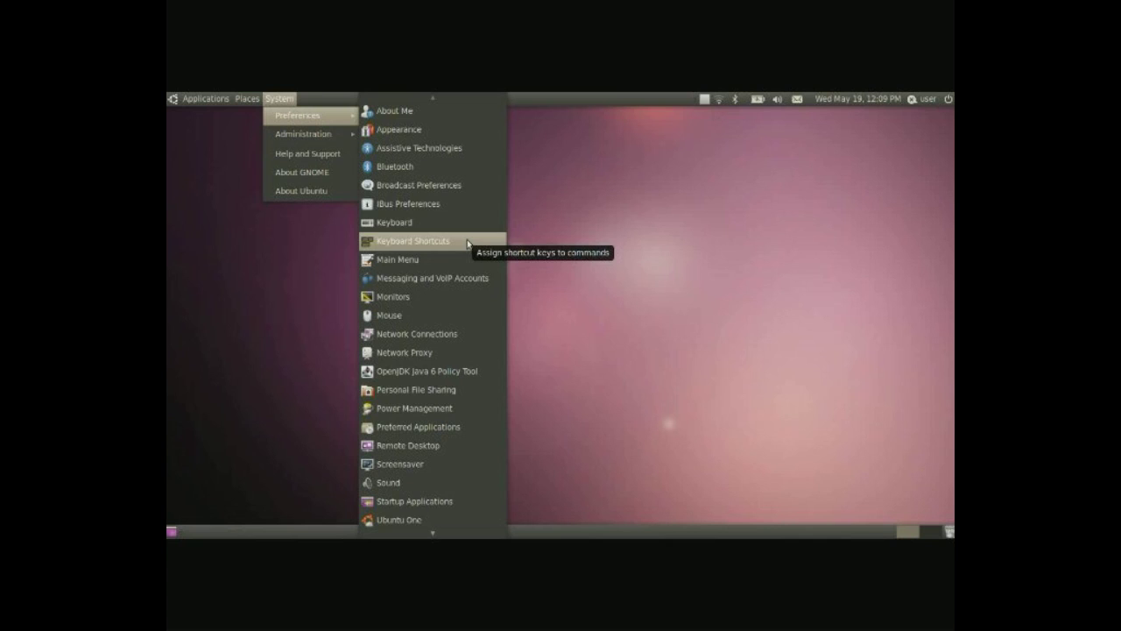
- Open Keyboard Shortcuts and scroll through the Sound, Desktop and workspace-switching actions
{"action": "left_click", "coordinate": [468, 241]}
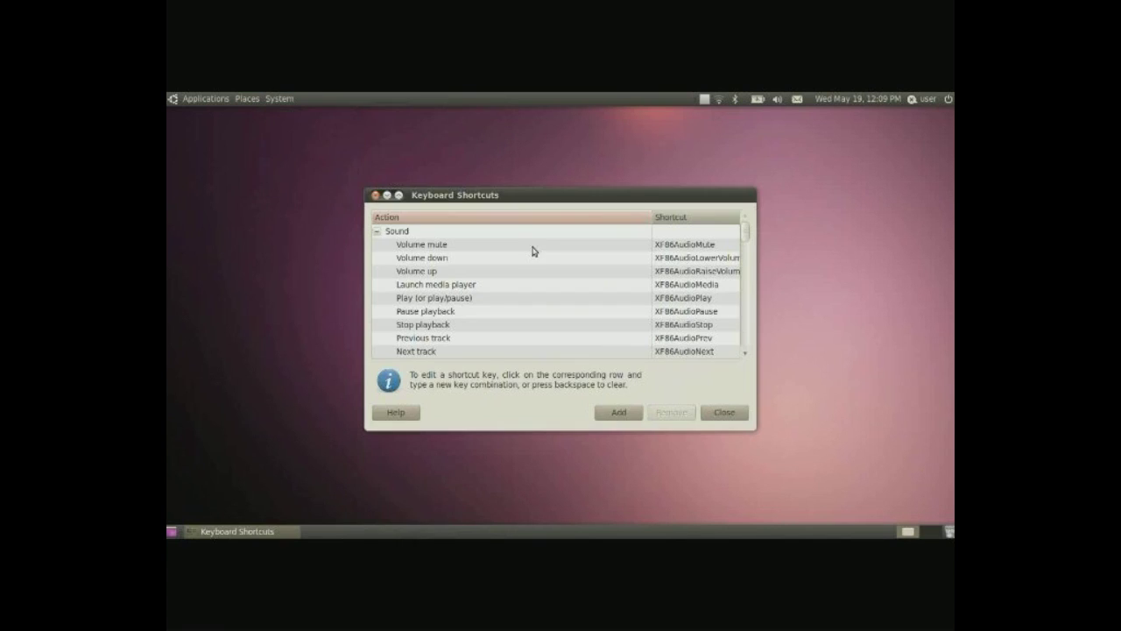
{"action": "left_click_drag", "start_coordinate": [518, 196], "coordinate": [510, 134]}
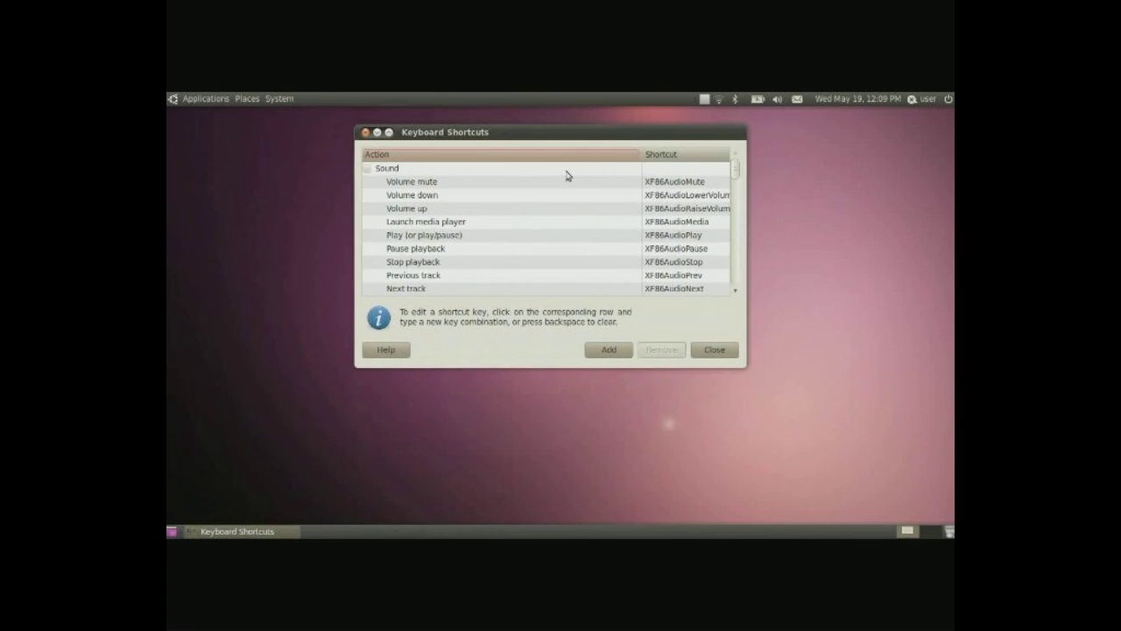
{"action": "scroll", "coordinate": [695, 190], "scroll_direction": "down", "scroll_amount": 2}
{"action": "scroll", "coordinate": [694, 190], "scroll_direction": "down", "scroll_amount": 2}
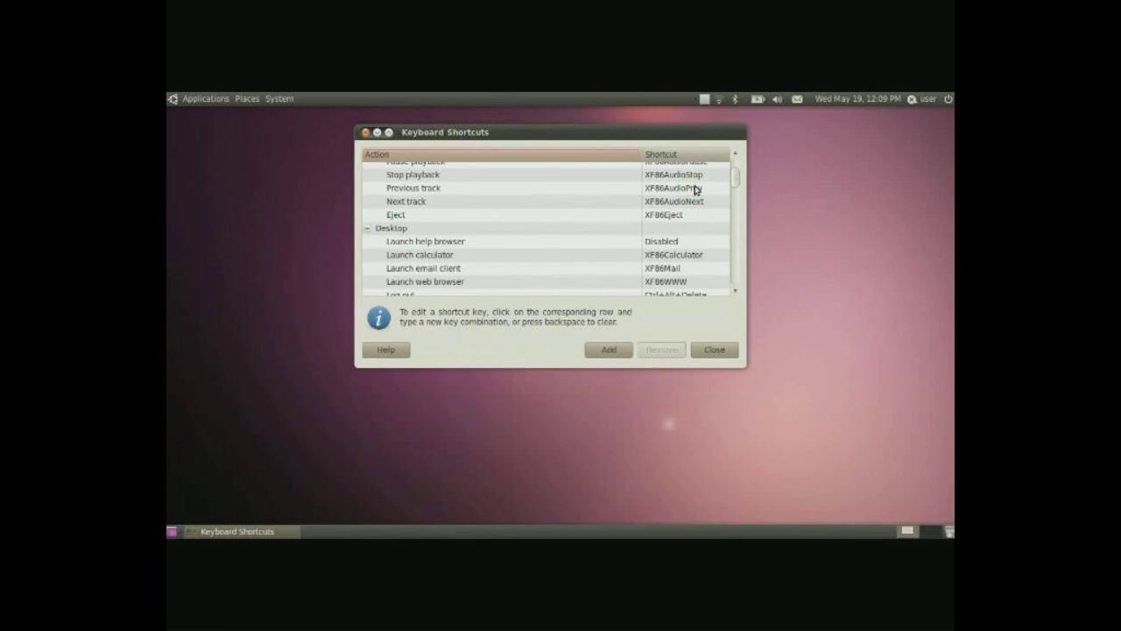
{"action": "scroll", "coordinate": [696, 187], "scroll_direction": "up", "scroll_amount": 5}
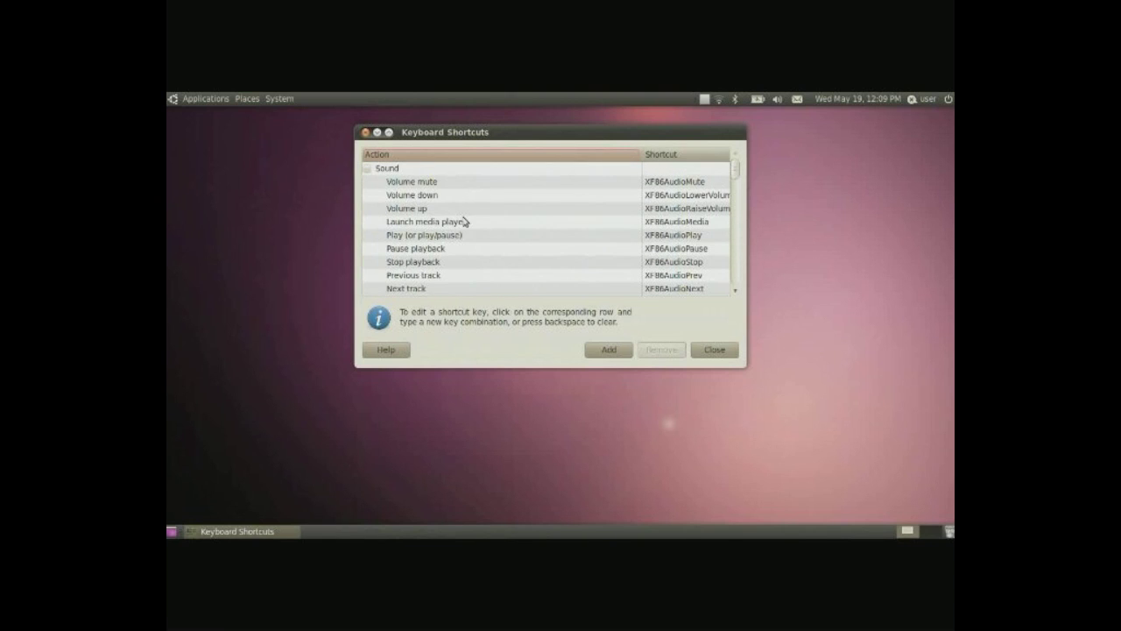
{"action": "scroll", "coordinate": [530, 218], "scroll_direction": "down", "scroll_amount": 3}
{"action": "scroll", "coordinate": [490, 214], "scroll_direction": "up", "scroll_amount": 3}
{"action": "scroll", "coordinate": [420, 206], "scroll_direction": "down", "scroll_amount": 8}
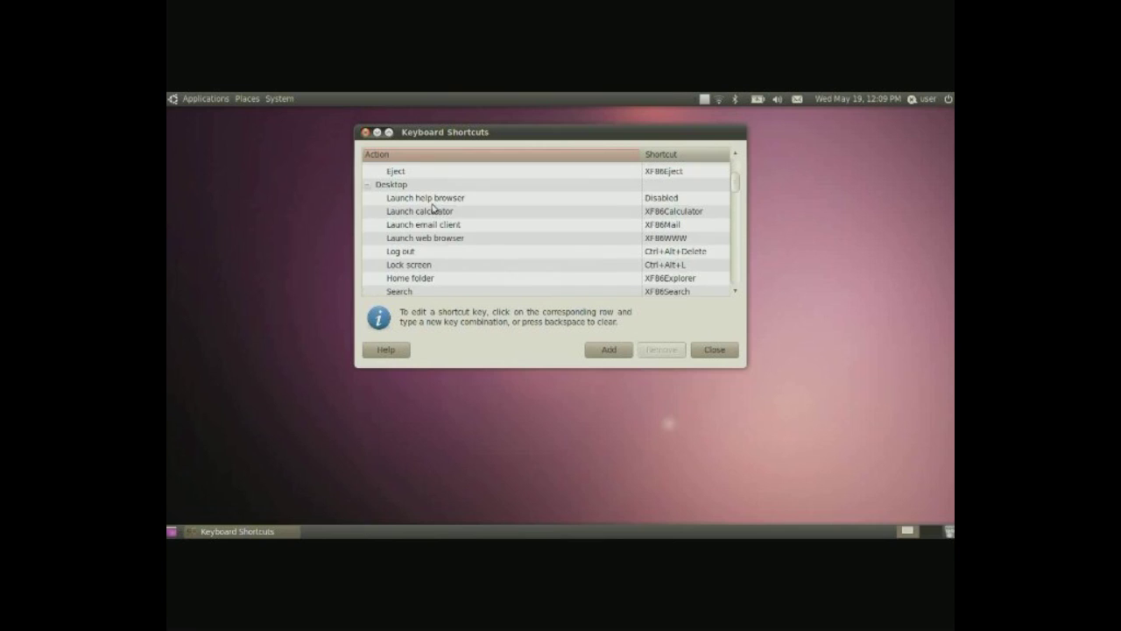
{"action": "left_click_drag", "start_coordinate": [733, 193], "coordinate": [740, 298]}
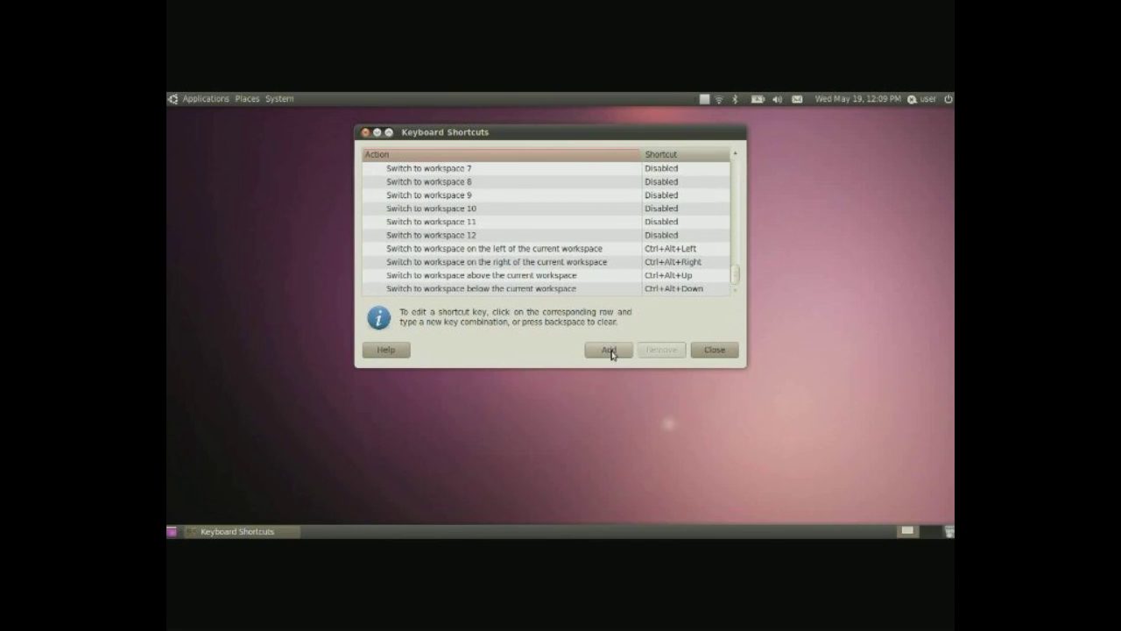
- Add a custom shortcut named Firefox that runs the command firefox
{"action": "left_click", "coordinate": [609, 349]}
{"action": "type", "text": "Firefox"}
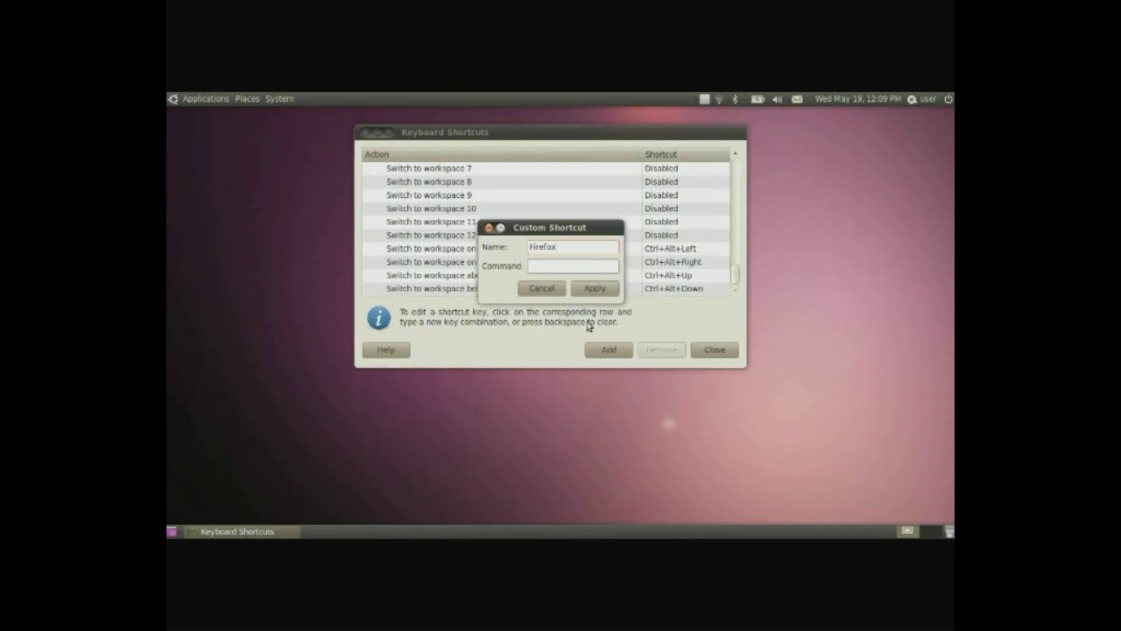
{"action": "key", "text": "Tab"}
{"action": "type", "text": "firefox"}
{"action": "double_click", "coordinate": [609, 247]}
{"action": "double_click", "coordinate": [566, 267]}
{"action": "left_click", "coordinate": [594, 288]}
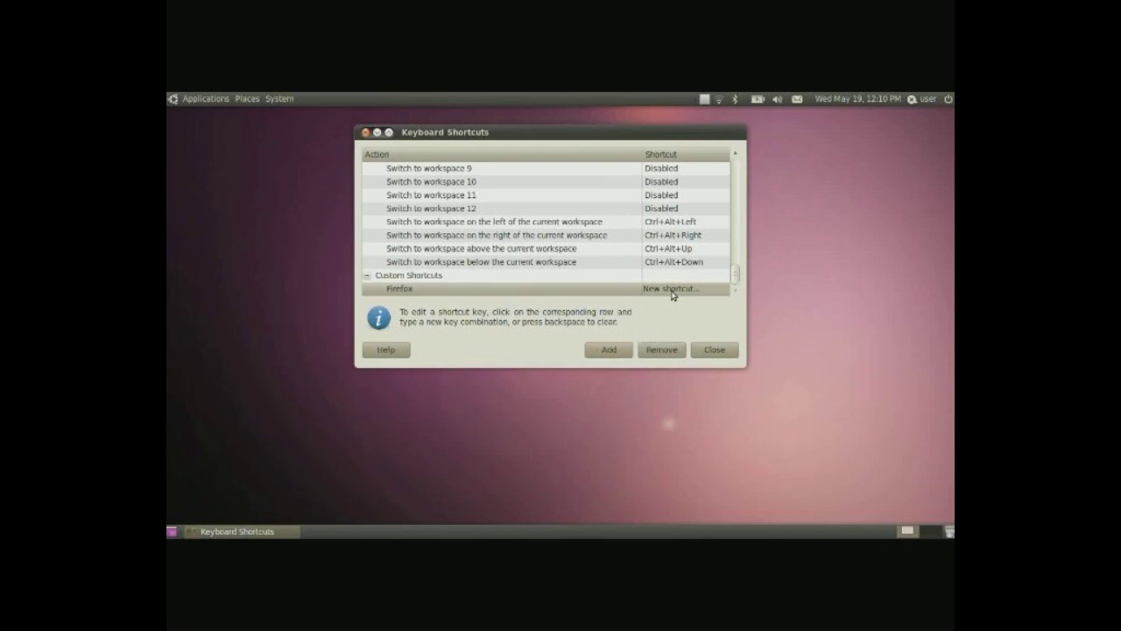
- Bind Ctrl+F to the Firefox shortcut and test it, then remove the shortcut and close the settings
{"action": "key", "text": "ctrl+f"}
{"action": "key", "text": "ctrl+f"}
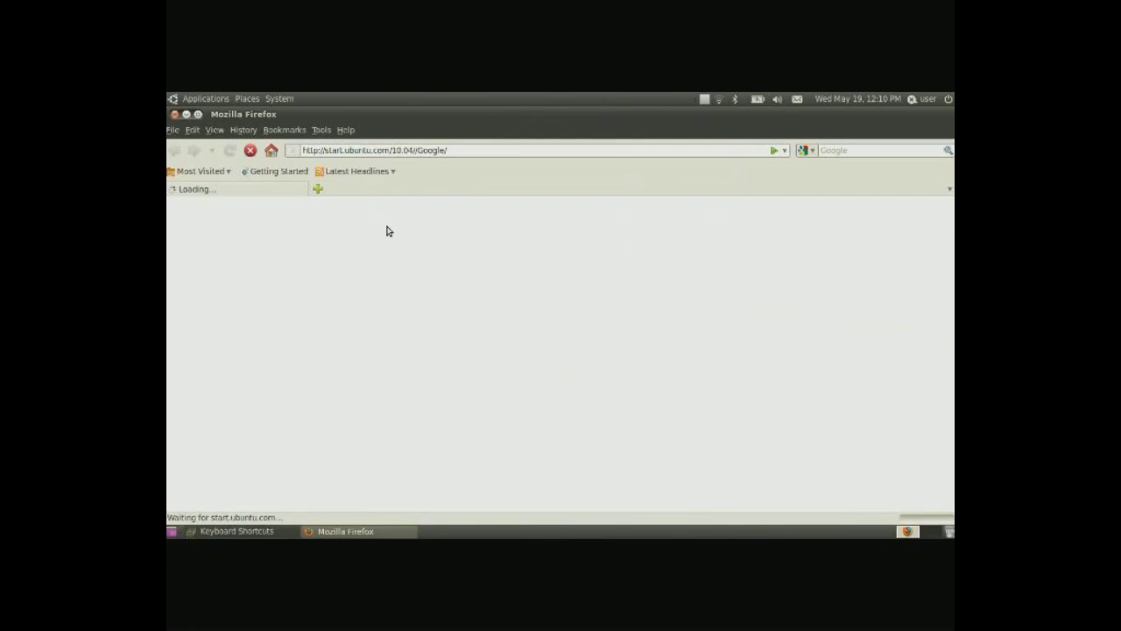
{"action": "left_click", "coordinate": [176, 114]}
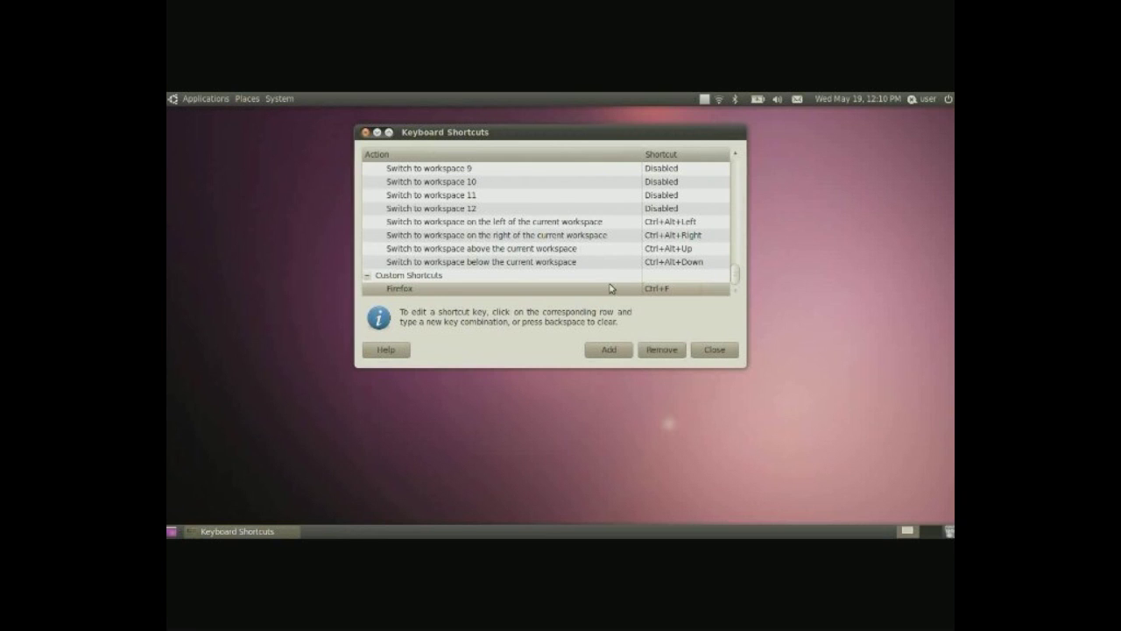
{"action": "left_click", "coordinate": [611, 288]}
{"action": "left_click", "coordinate": [555, 304]}
{"action": "left_click", "coordinate": [661, 350]}
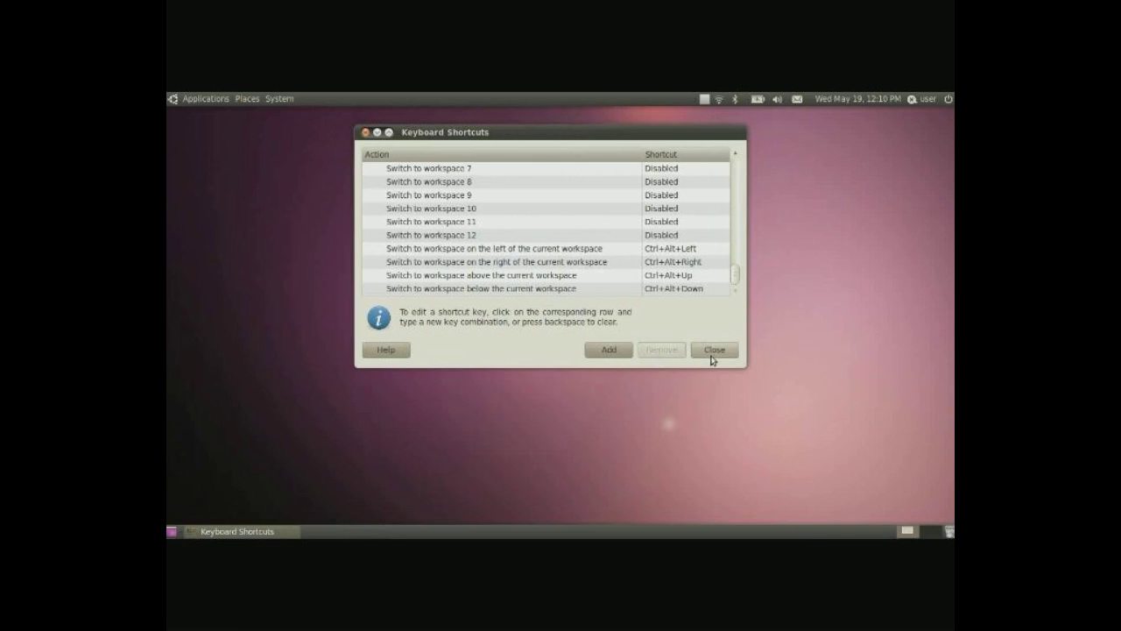
{"action": "left_click", "coordinate": [714, 350]}
{"action": "left_click", "coordinate": [280, 98]}
{"action": "mouse_move", "coordinate": [298, 115]}
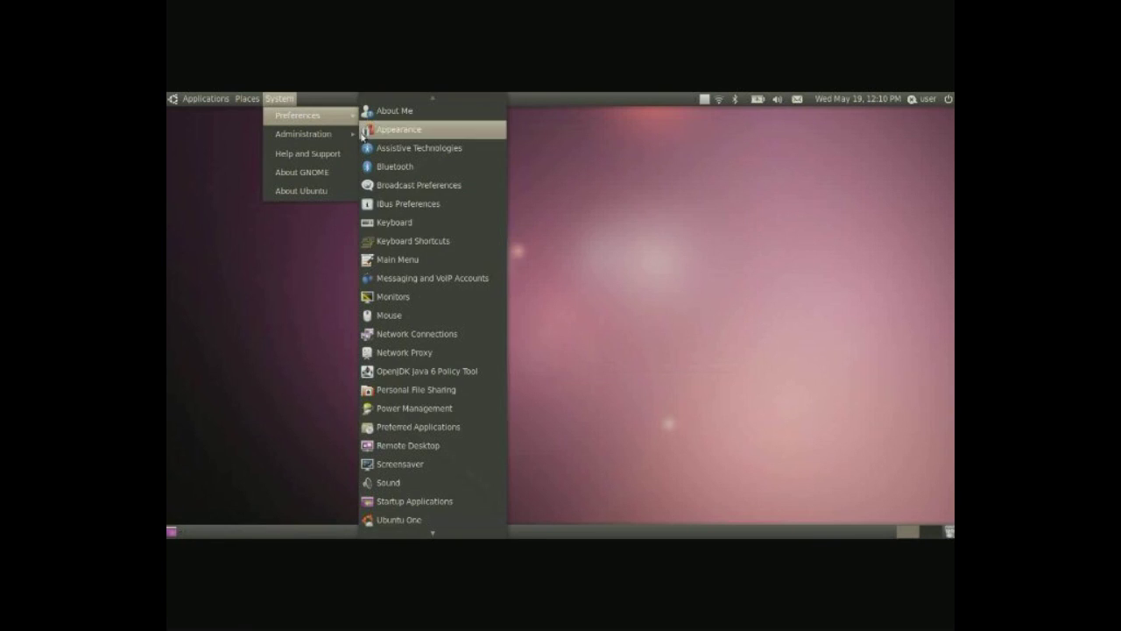
- Open the Main Menu editor and compare it with the Applications menu
{"action": "left_click", "coordinate": [430, 259]}
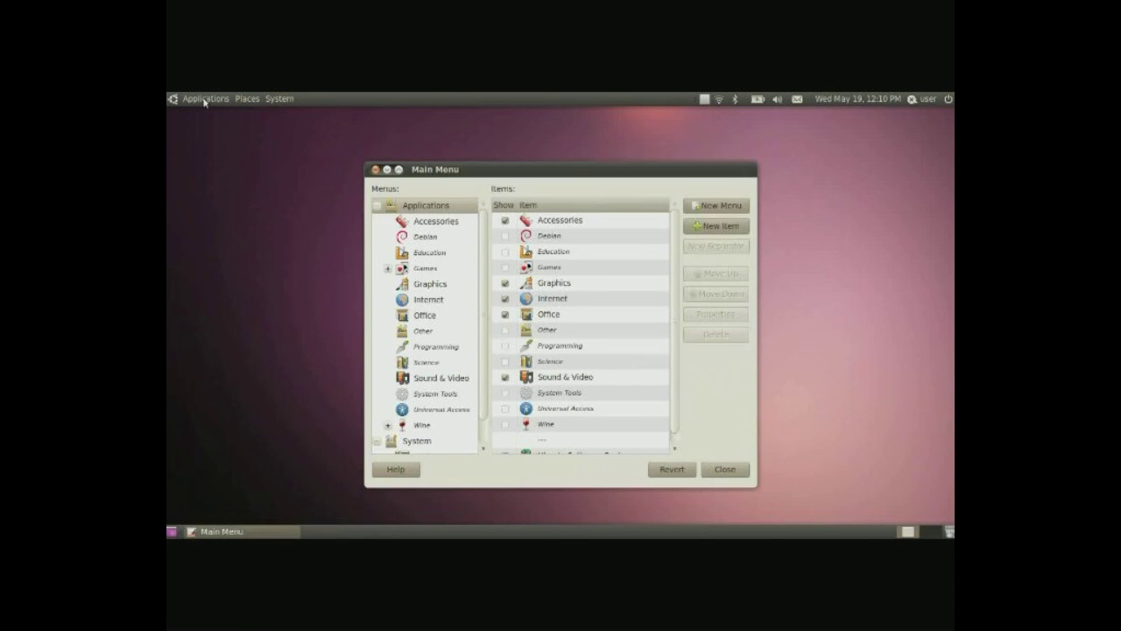
{"action": "left_click", "coordinate": [204, 99]}
{"action": "mouse_move", "coordinate": [206, 154]}
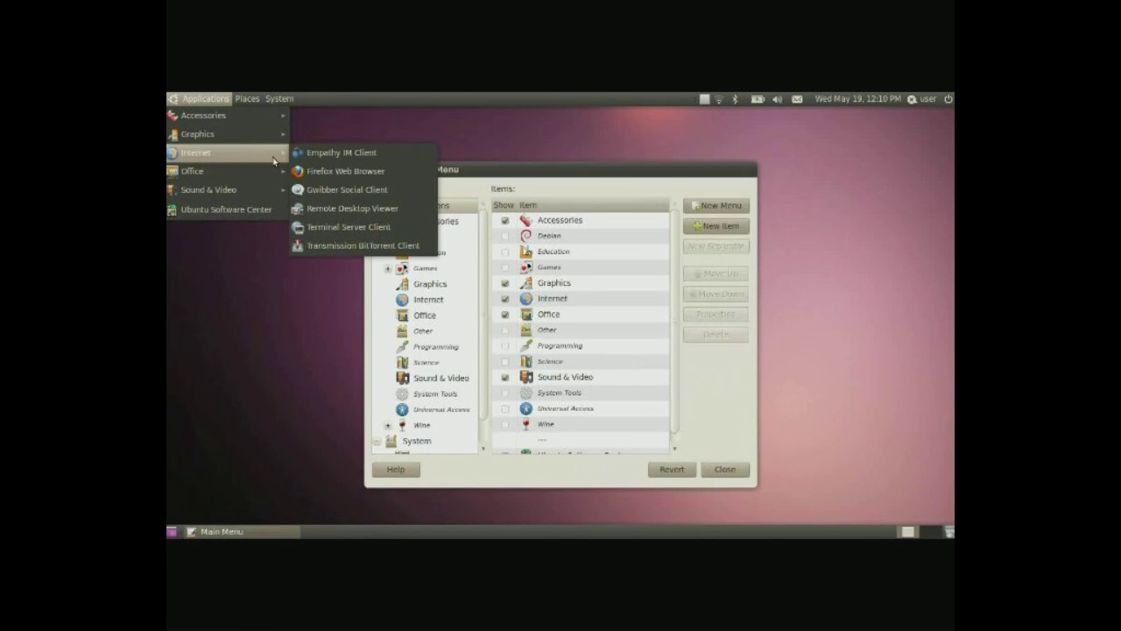
{"action": "left_click", "coordinate": [415, 274]}
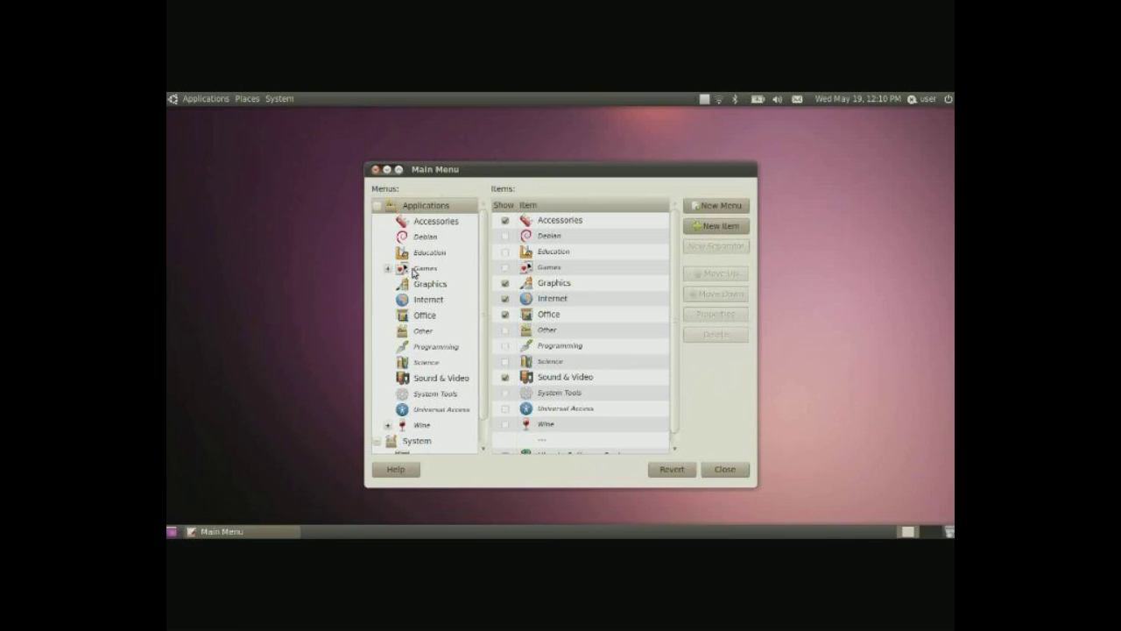
- Hide Firefox Web Browser from the Internet category and check the Applications menu
{"action": "left_click", "coordinate": [427, 302]}
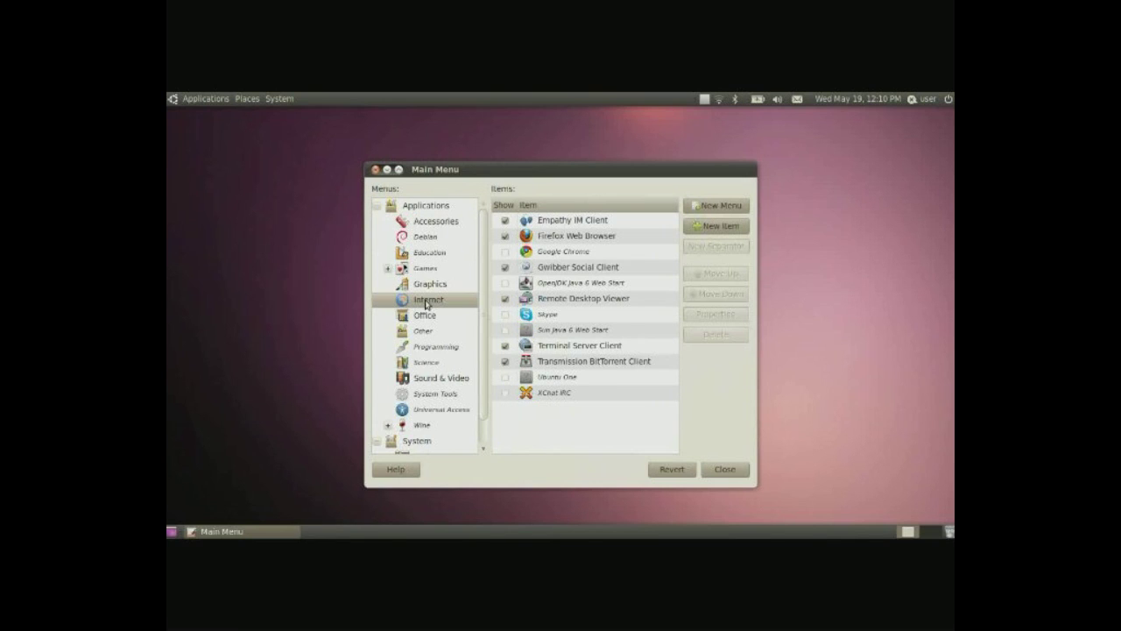
{"action": "left_click", "coordinate": [506, 236]}
{"action": "left_click", "coordinate": [203, 98]}
{"action": "mouse_move", "coordinate": [211, 156]}
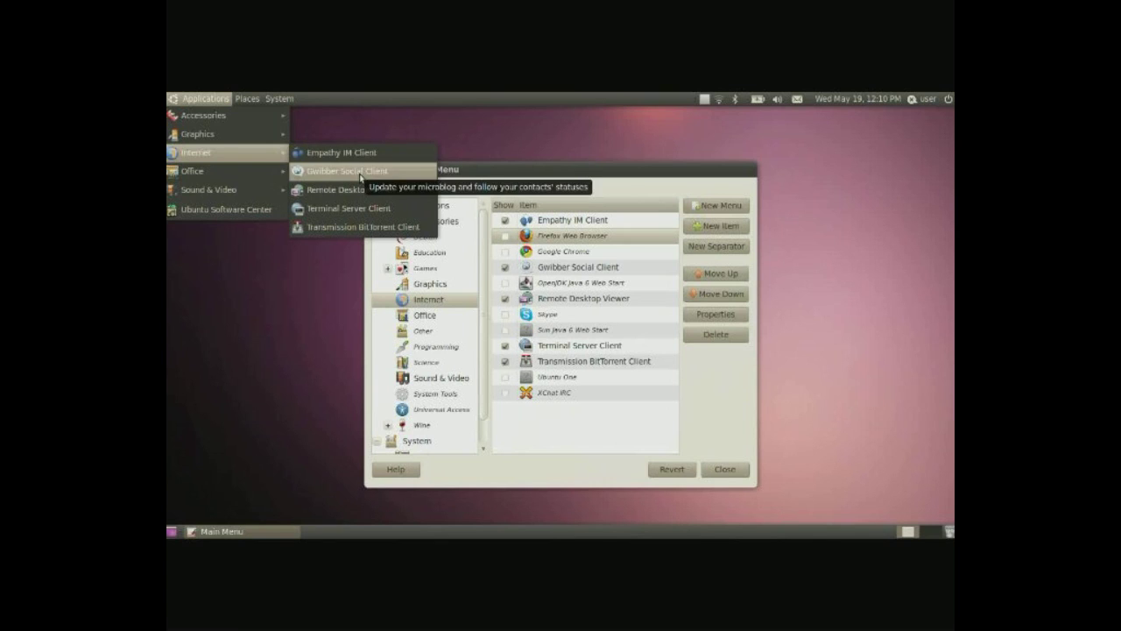
{"action": "left_click", "coordinate": [528, 209]}
- Re-enable Firefox Web Browser, confirm it is back in Internet, and close the editor
{"action": "left_click", "coordinate": [506, 236]}
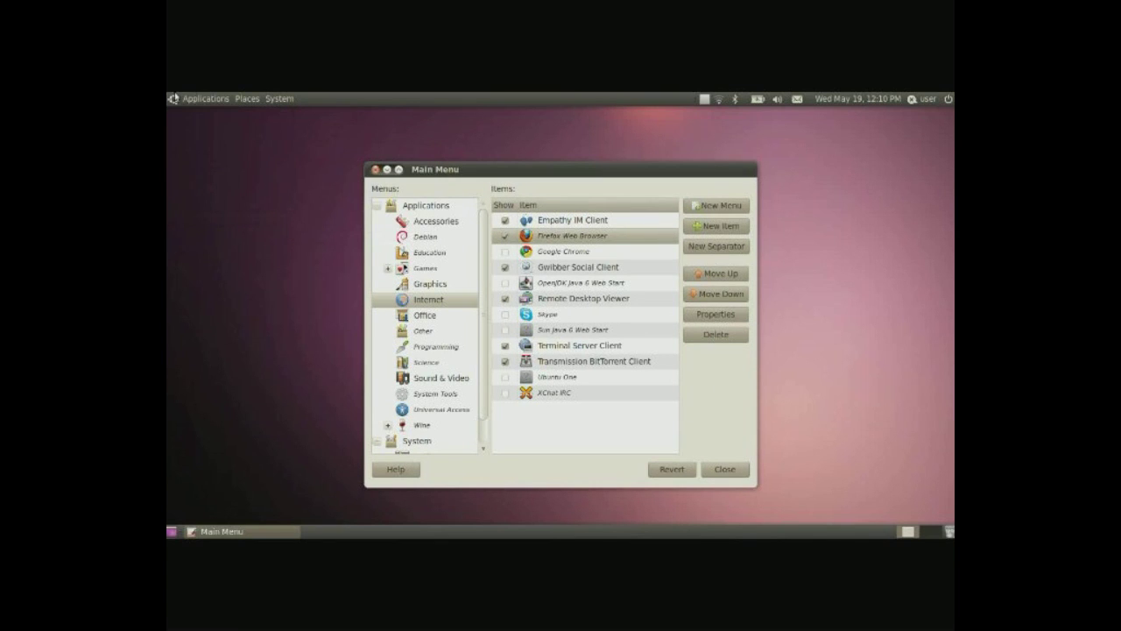
{"action": "left_click", "coordinate": [203, 98]}
{"action": "mouse_move", "coordinate": [208, 152]}
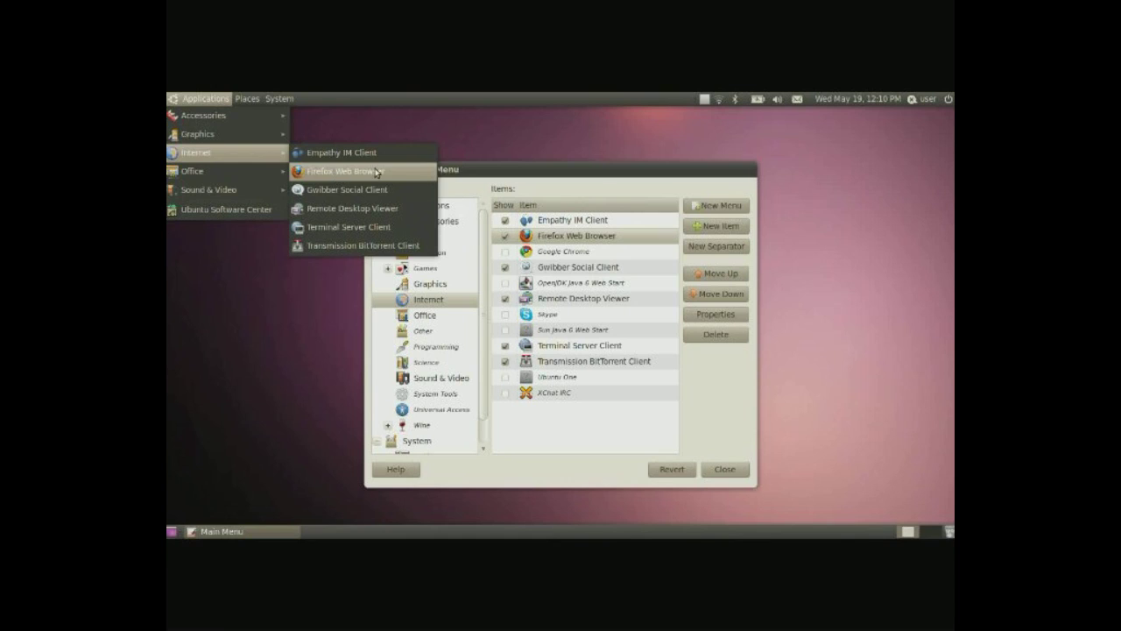
{"action": "left_click", "coordinate": [464, 176]}
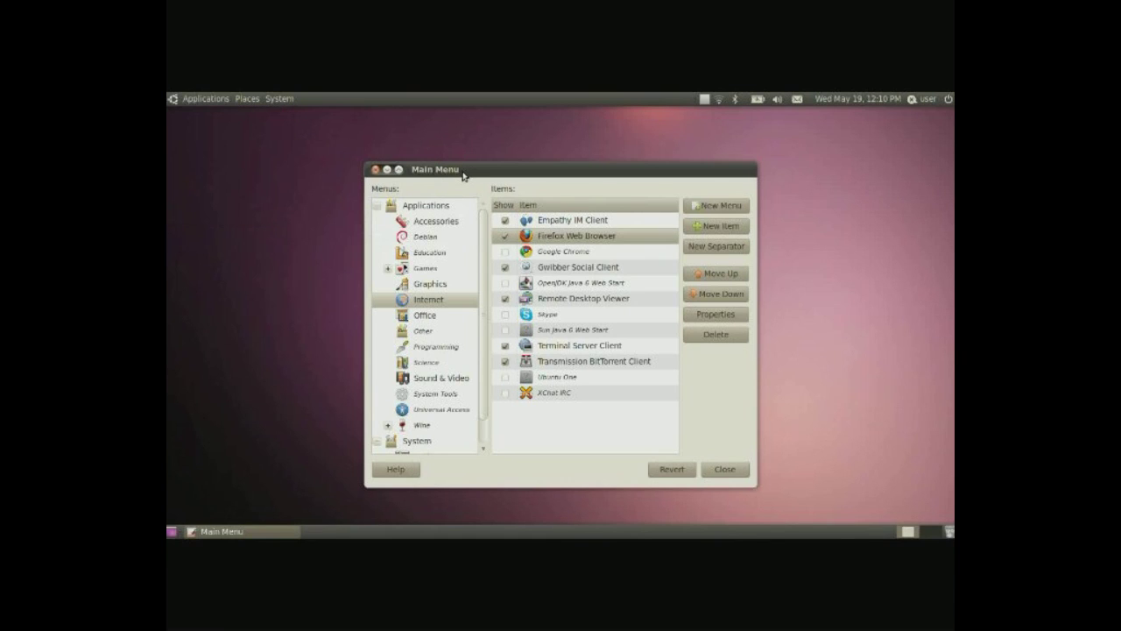
{"action": "left_click", "coordinate": [375, 169]}
- Open the System menu's Preferences list to reach Monitors
{"action": "left_click", "coordinate": [280, 99]}
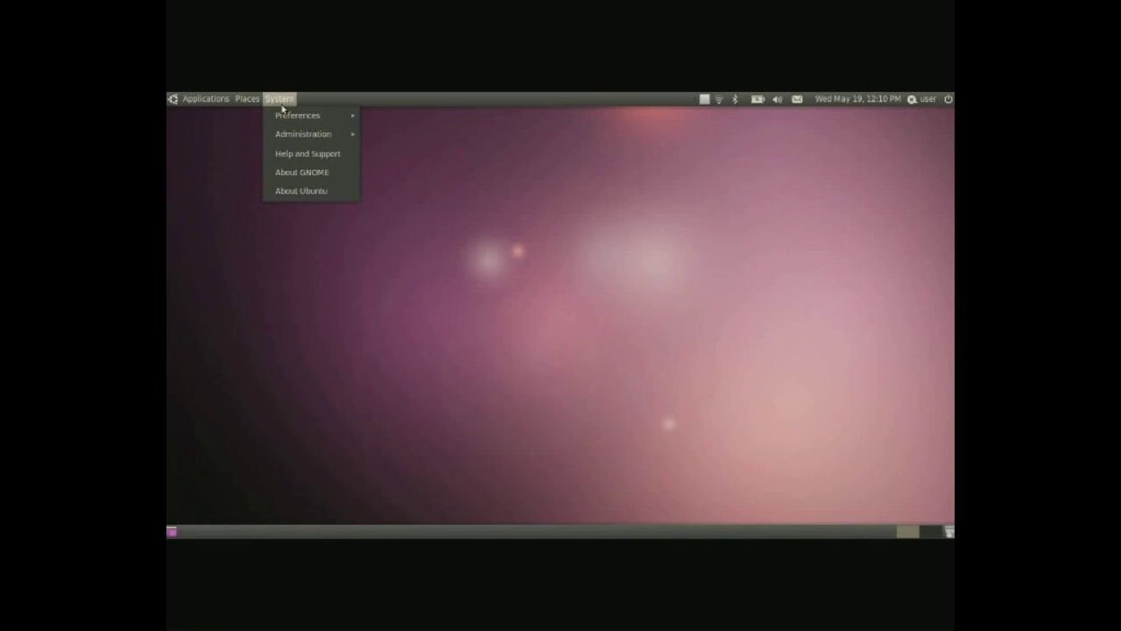
{"action": "mouse_move", "coordinate": [298, 115]}
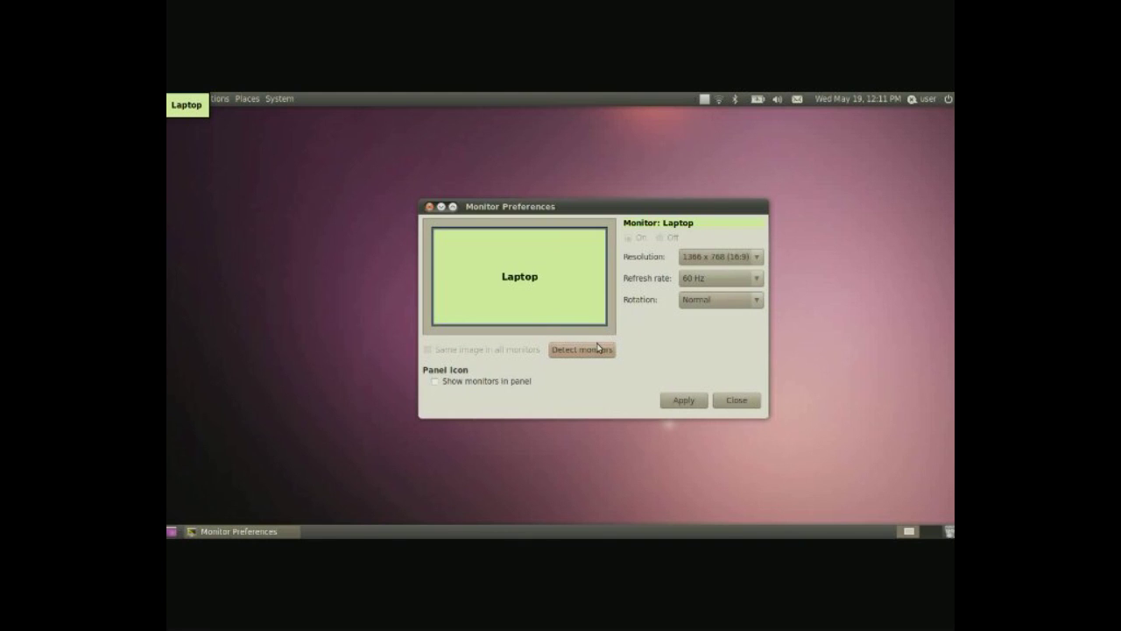
- Detect the VIZ 32" monitor, show monitors in the panel, and review rotation and resolution options
{"action": "left_click", "coordinate": [598, 349]}
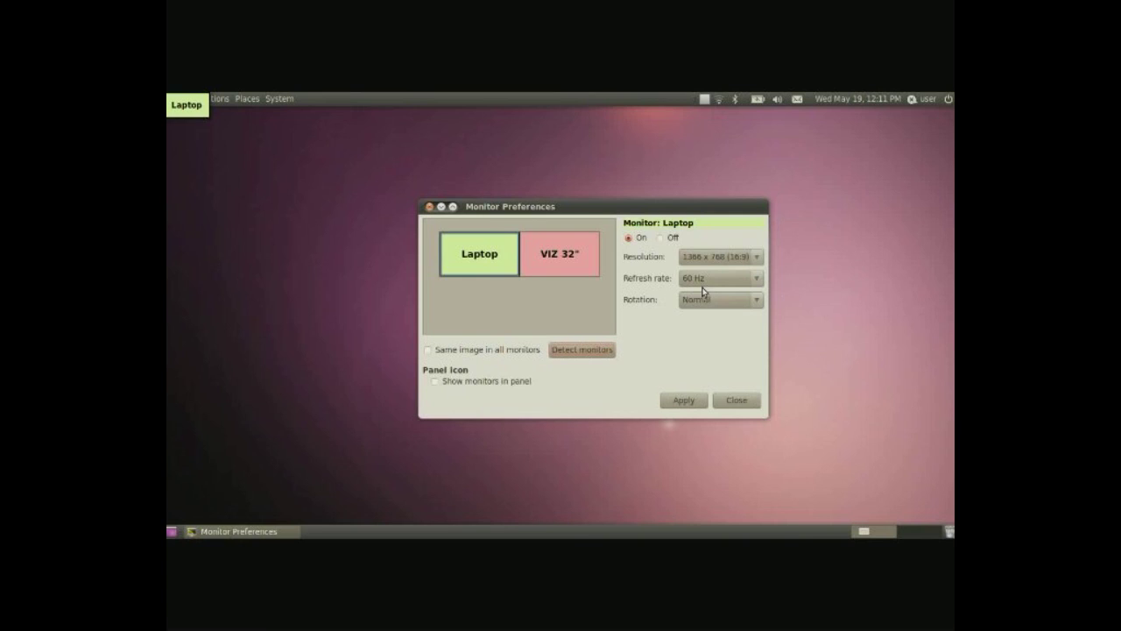
{"action": "left_click", "coordinate": [571, 267]}
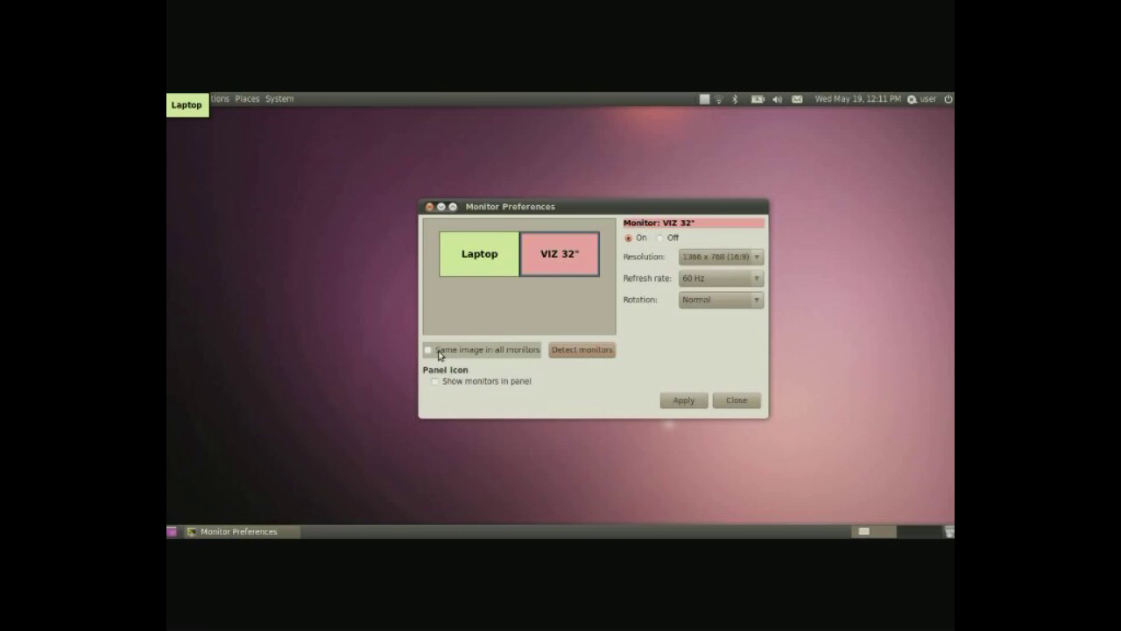
{"action": "left_click", "coordinate": [465, 381]}
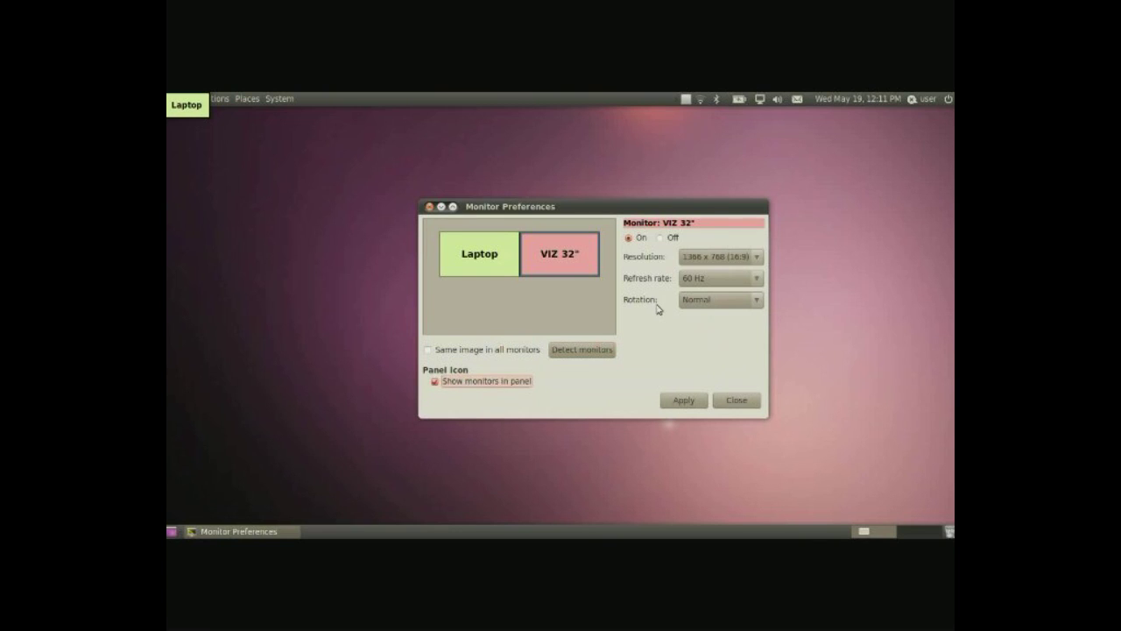
{"action": "left_click", "coordinate": [696, 299]}
{"action": "left_click", "coordinate": [700, 289]}
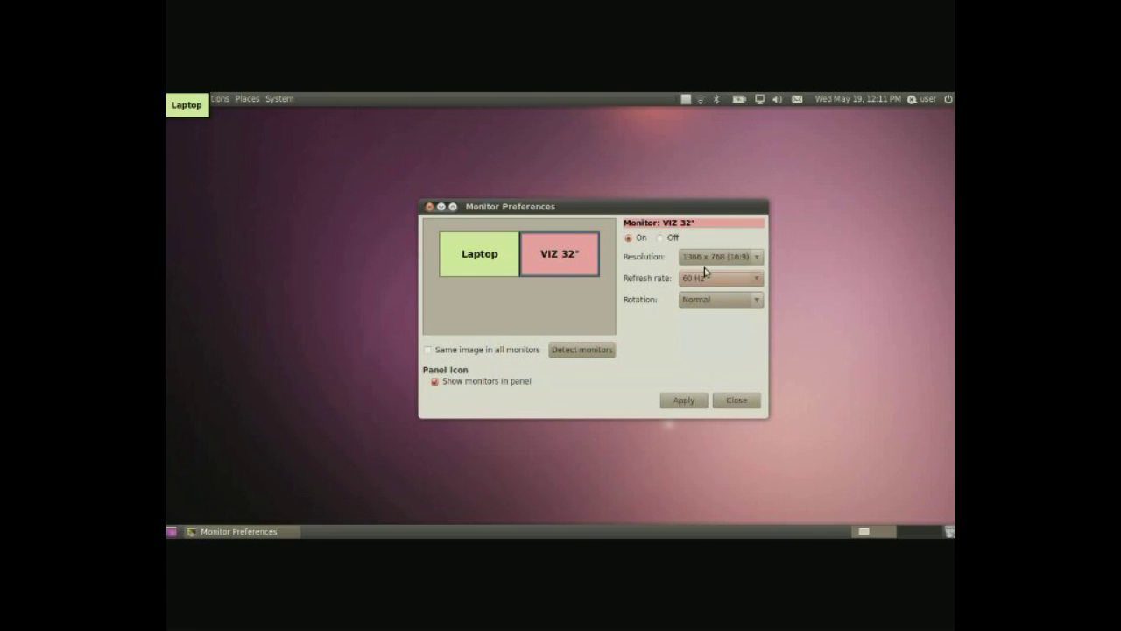
{"action": "left_click", "coordinate": [710, 257]}
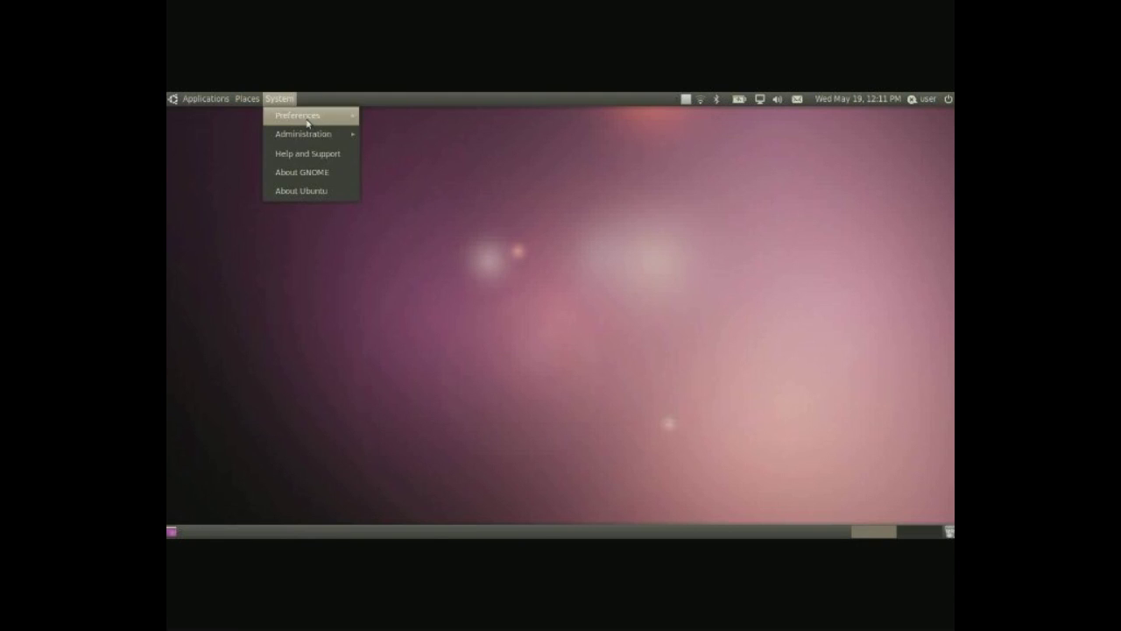
{"action": "mouse_move", "coordinate": [300, 114]}
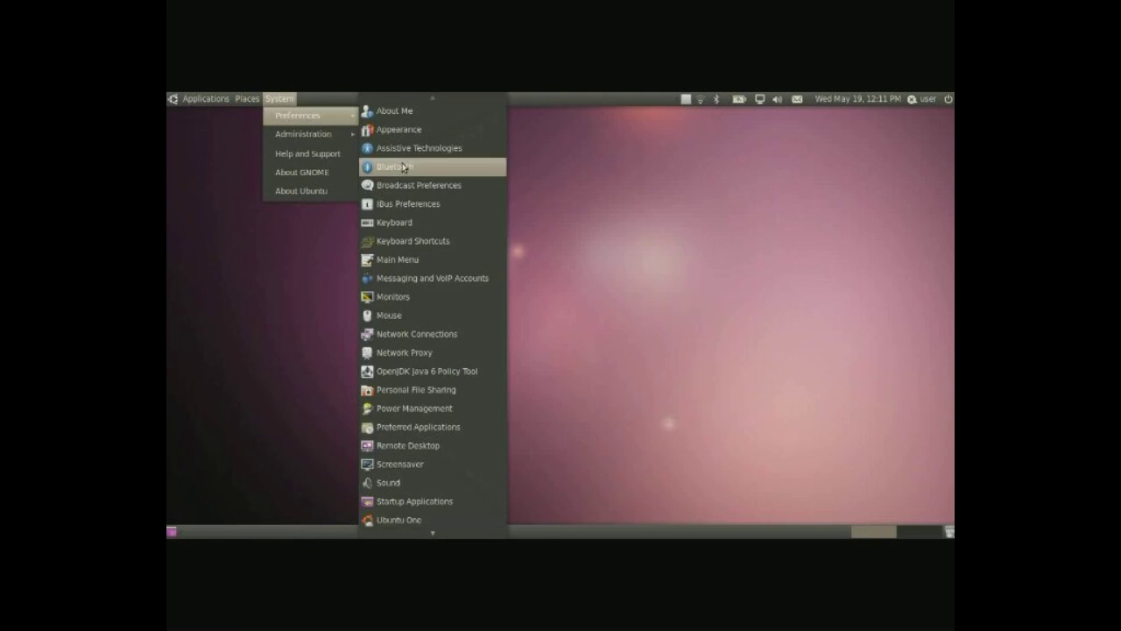
{"action": "left_click", "coordinate": [409, 317]}
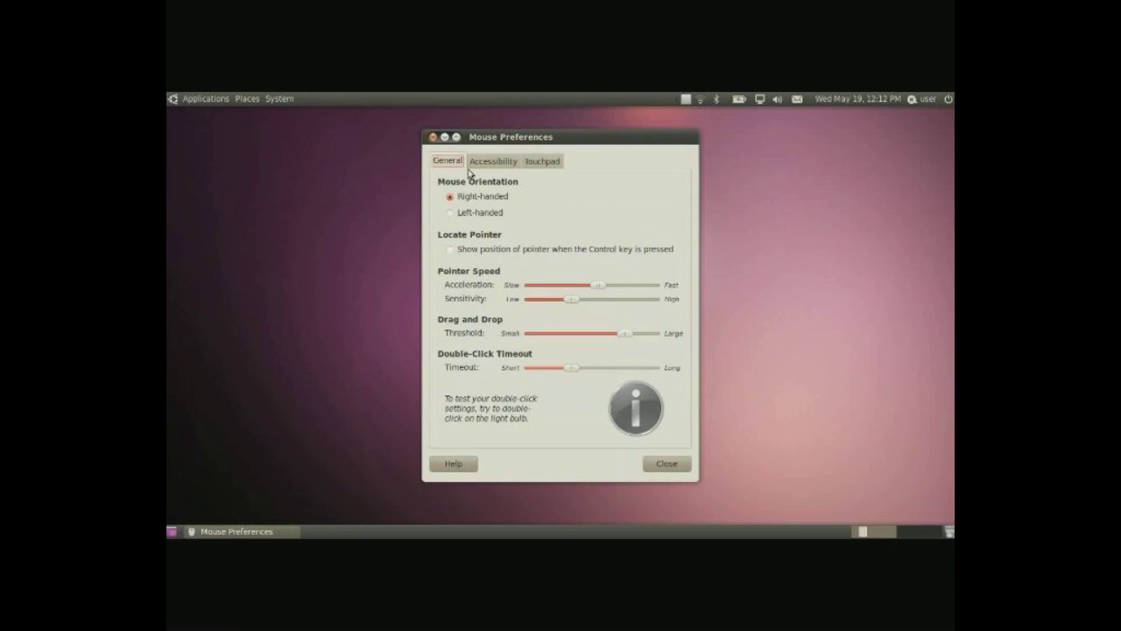
{"action": "left_click", "coordinate": [487, 161]}
{"action": "left_click", "coordinate": [541, 161]}
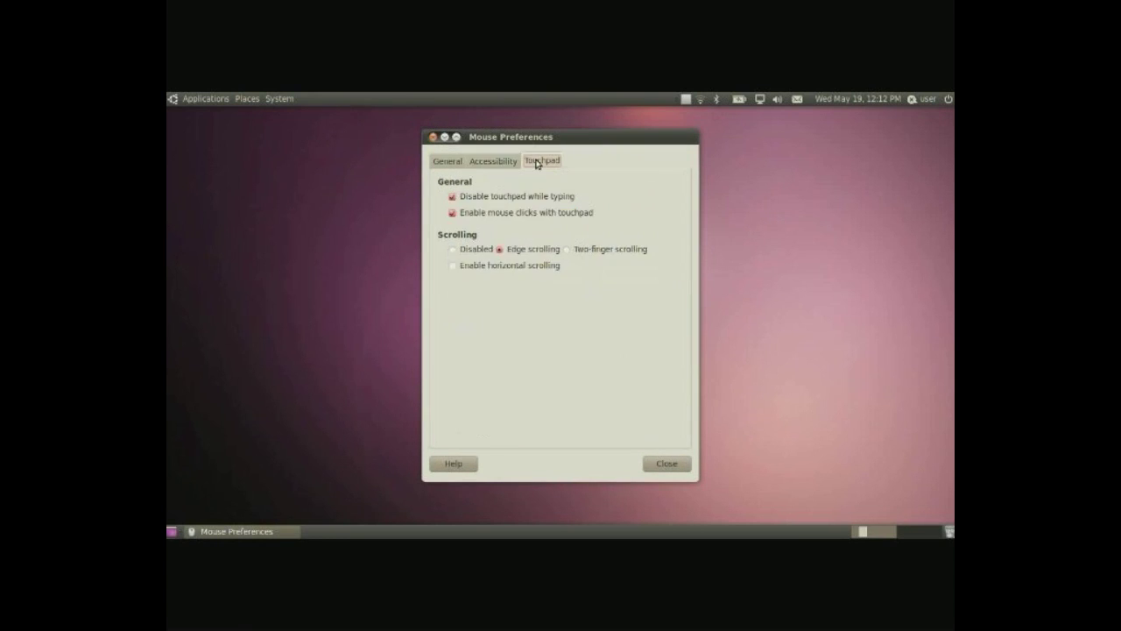
{"action": "left_click", "coordinate": [591, 252]}
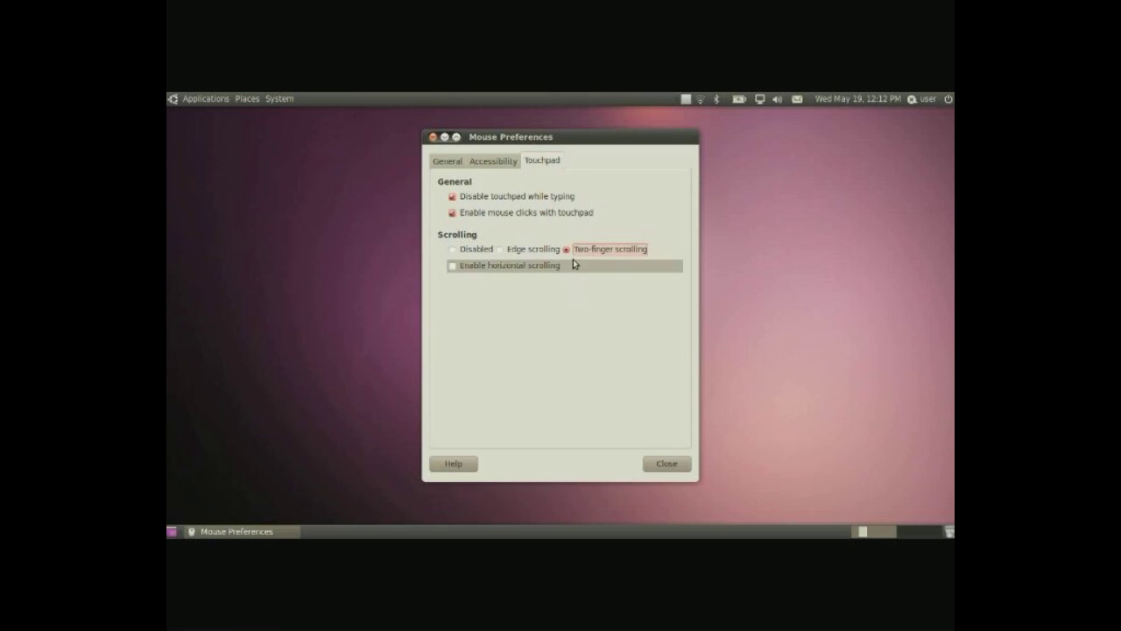
{"action": "left_click", "coordinate": [536, 251]}
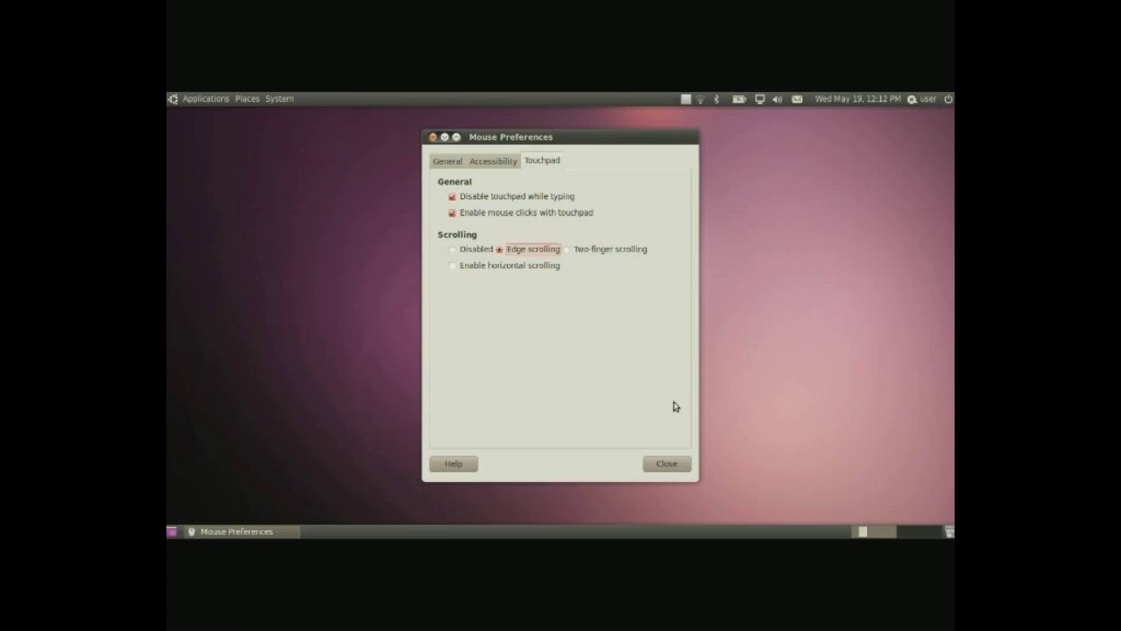
{"action": "left_click", "coordinate": [666, 463]}
{"action": "left_click", "coordinate": [279, 99]}
{"action": "mouse_move", "coordinate": [298, 115]}
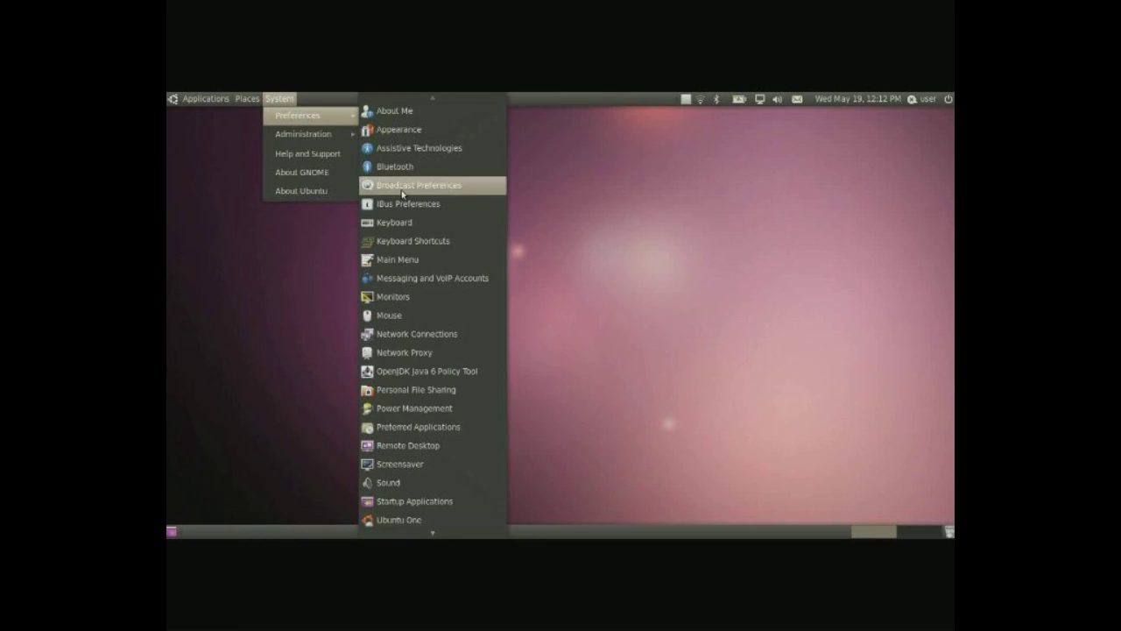
{"action": "left_click", "coordinate": [458, 335]}
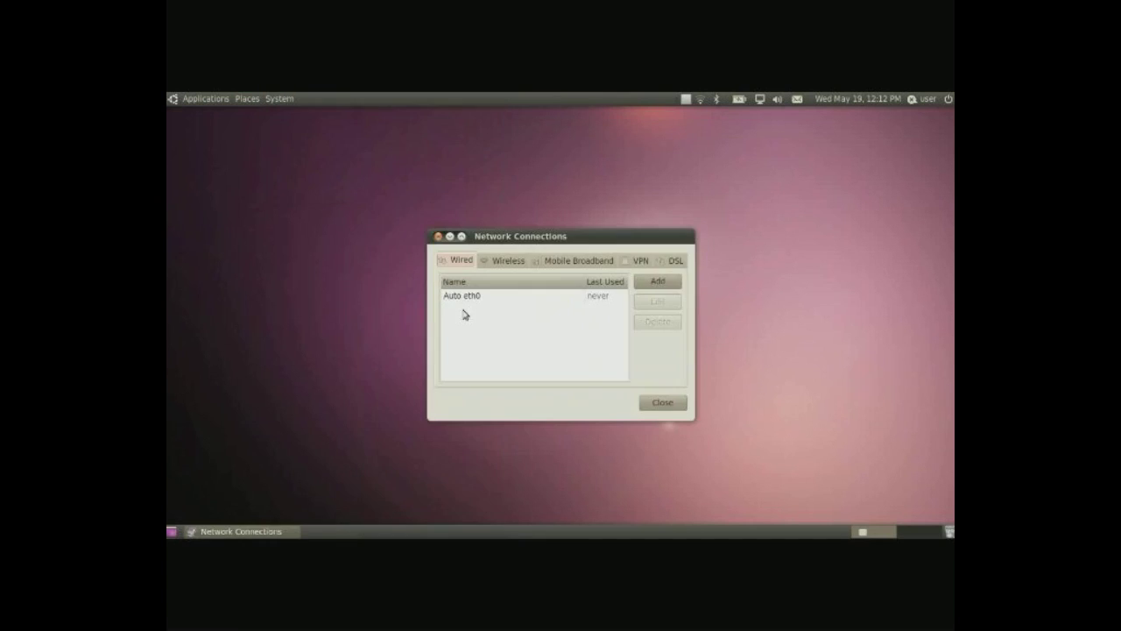
{"action": "left_click", "coordinate": [491, 265]}
{"action": "left_click", "coordinate": [566, 264]}
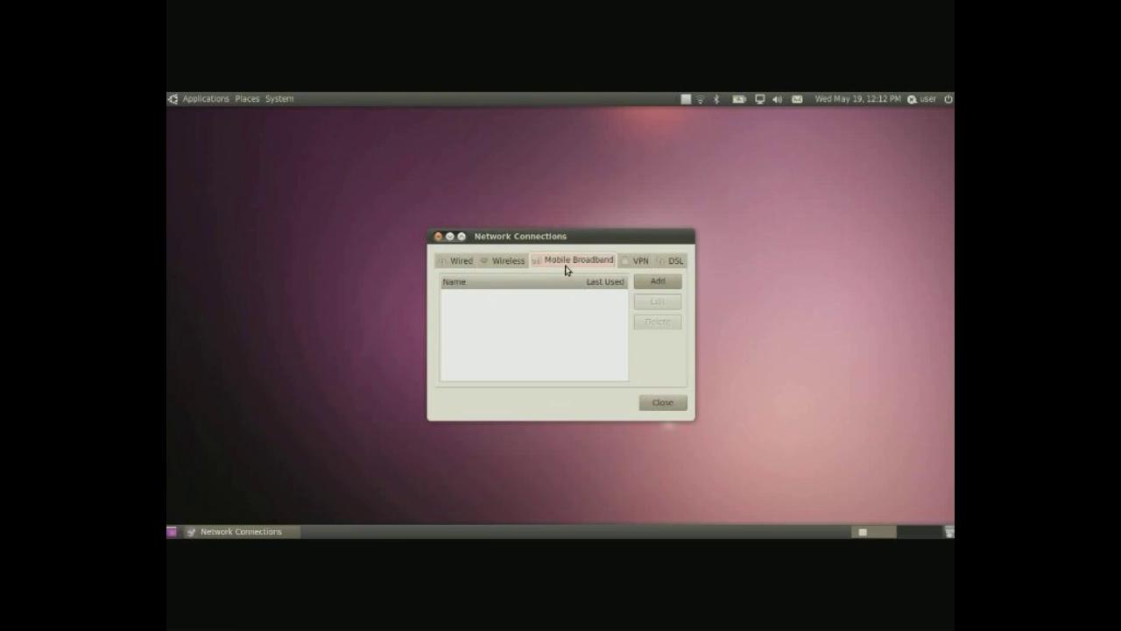
{"action": "left_click", "coordinate": [644, 262]}
{"action": "left_click", "coordinate": [668, 263]}
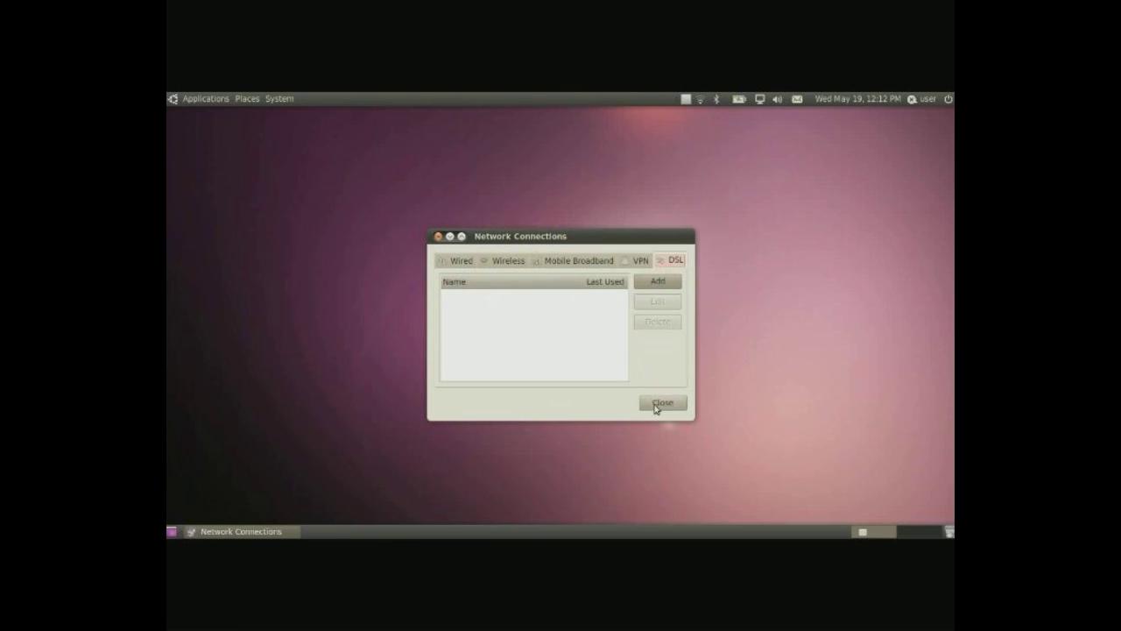
{"action": "left_click", "coordinate": [663, 402]}
{"action": "left_click", "coordinate": [280, 98]}
{"action": "mouse_move", "coordinate": [347, 115]}
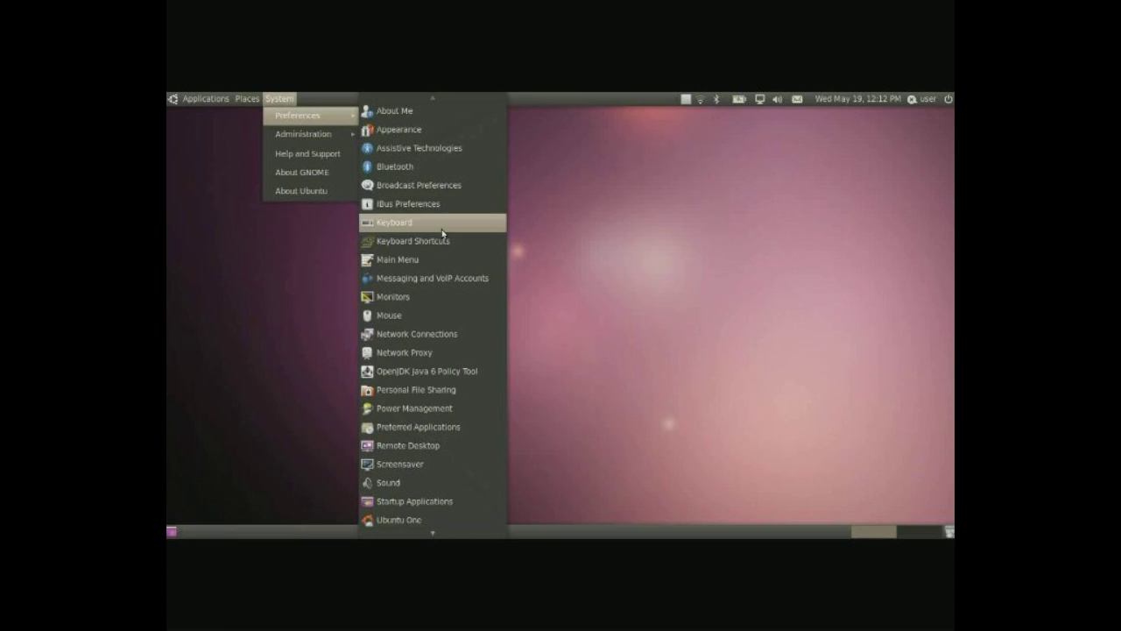
{"action": "left_click", "coordinate": [435, 352]}
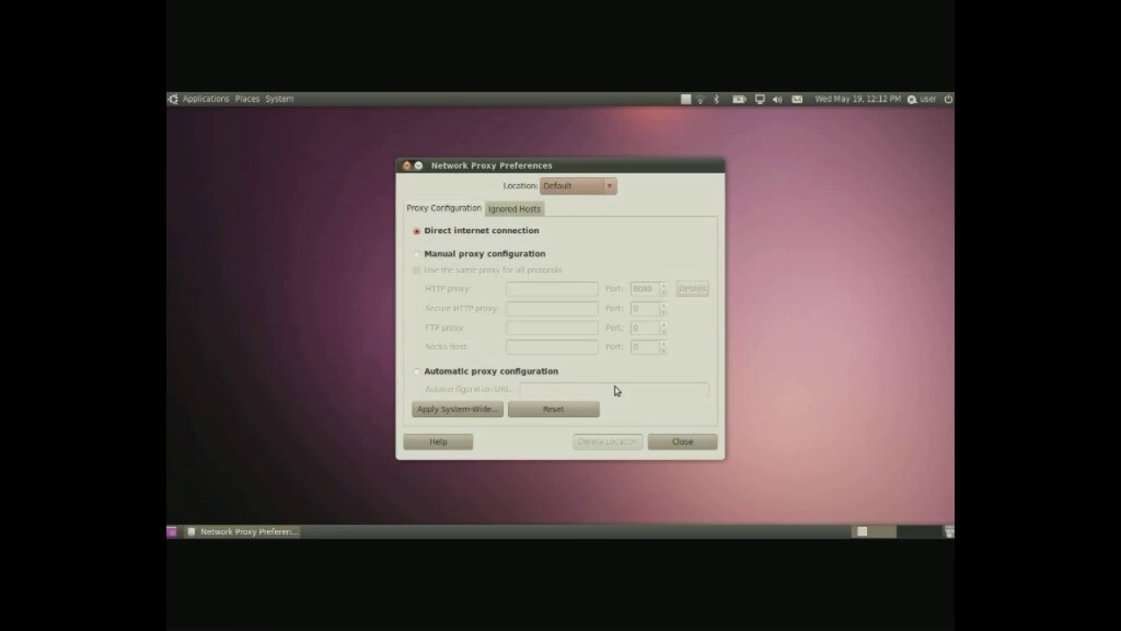
{"action": "left_click", "coordinate": [671, 442]}
{"action": "left_click", "coordinate": [280, 98]}
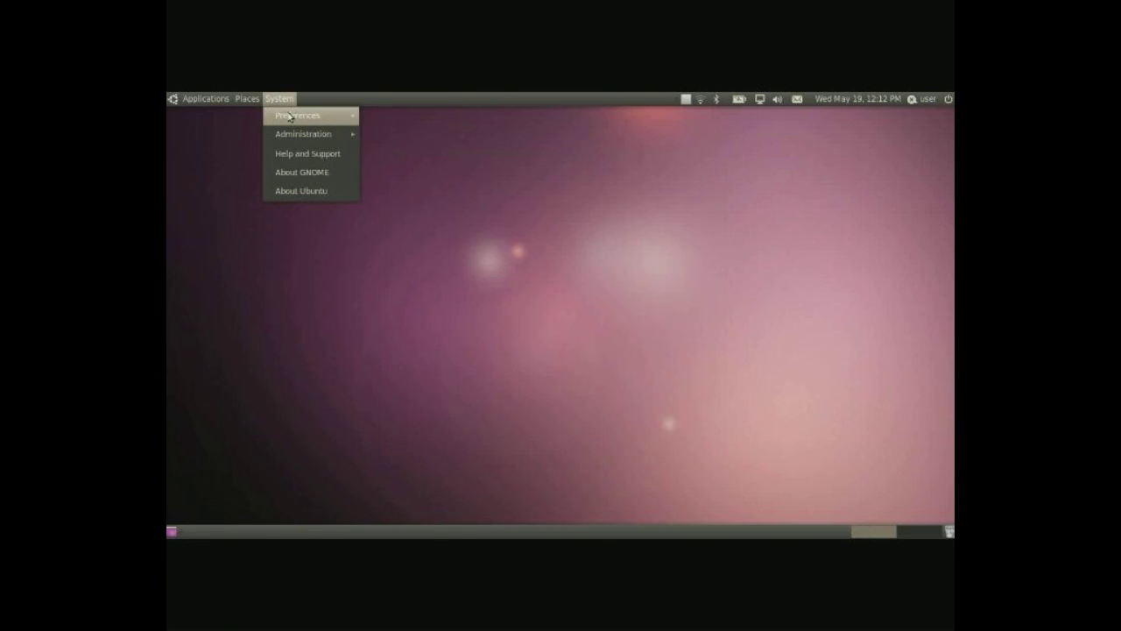
{"action": "mouse_move", "coordinate": [292, 117]}
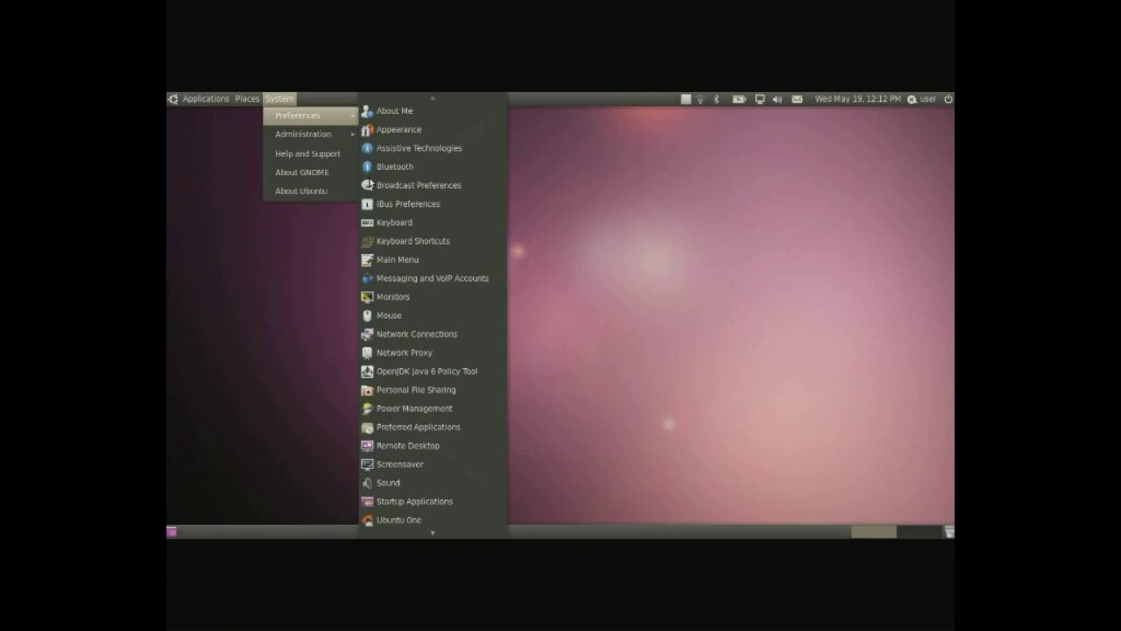
{"action": "left_click", "coordinate": [478, 391]}
{"action": "left_click_drag", "start_coordinate": [545, 171], "coordinate": [487, 144]}
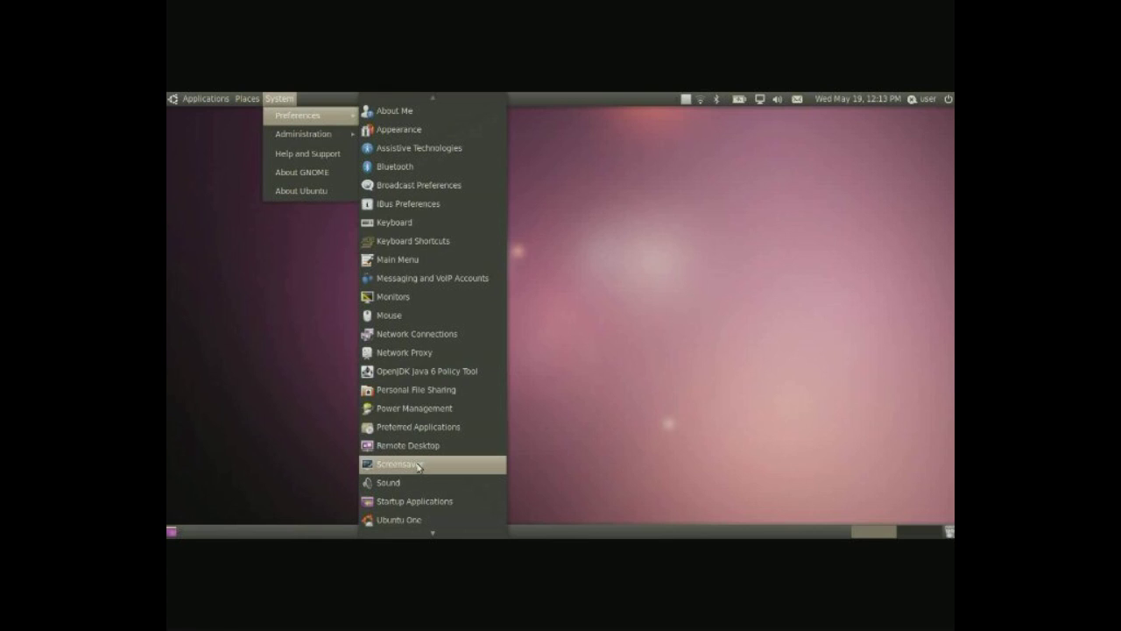
{"action": "left_click", "coordinate": [414, 408]}
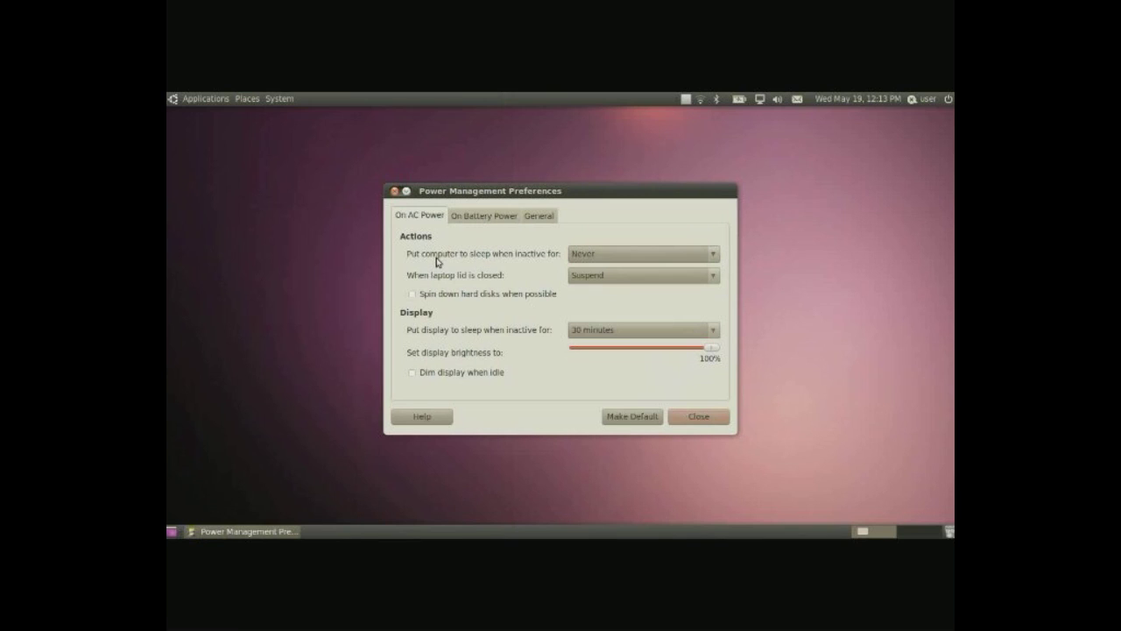
{"action": "left_click", "coordinate": [574, 253]}
{"action": "left_click", "coordinate": [590, 255]}
{"action": "left_click", "coordinate": [607, 275]}
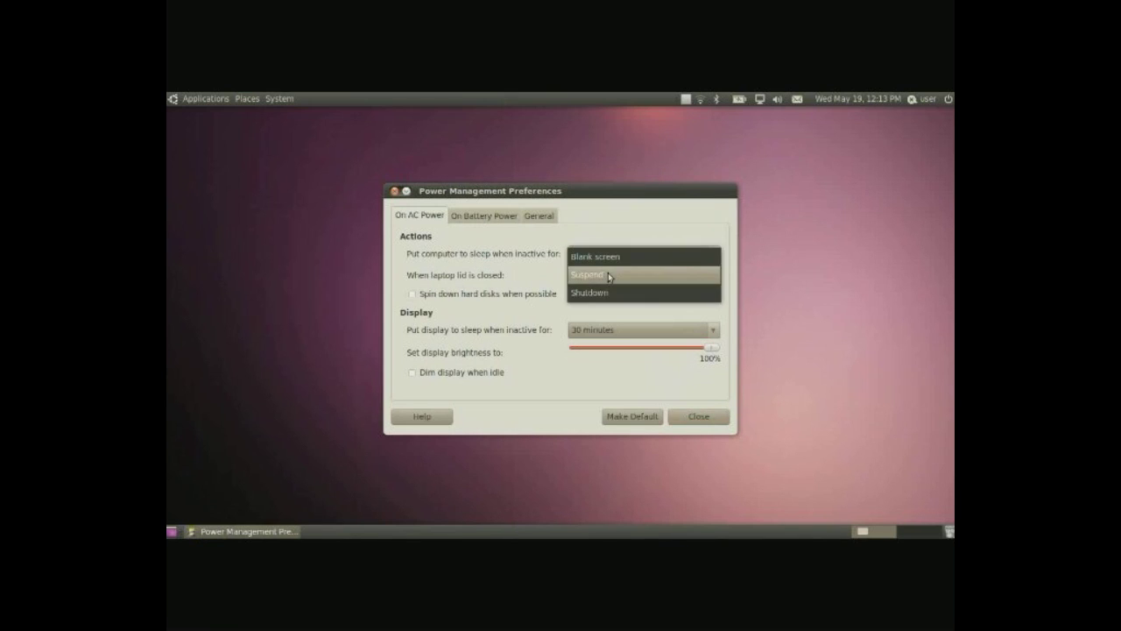
{"action": "left_click", "coordinate": [608, 275]}
{"action": "left_click", "coordinate": [608, 275]}
{"action": "left_click", "coordinate": [600, 274]}
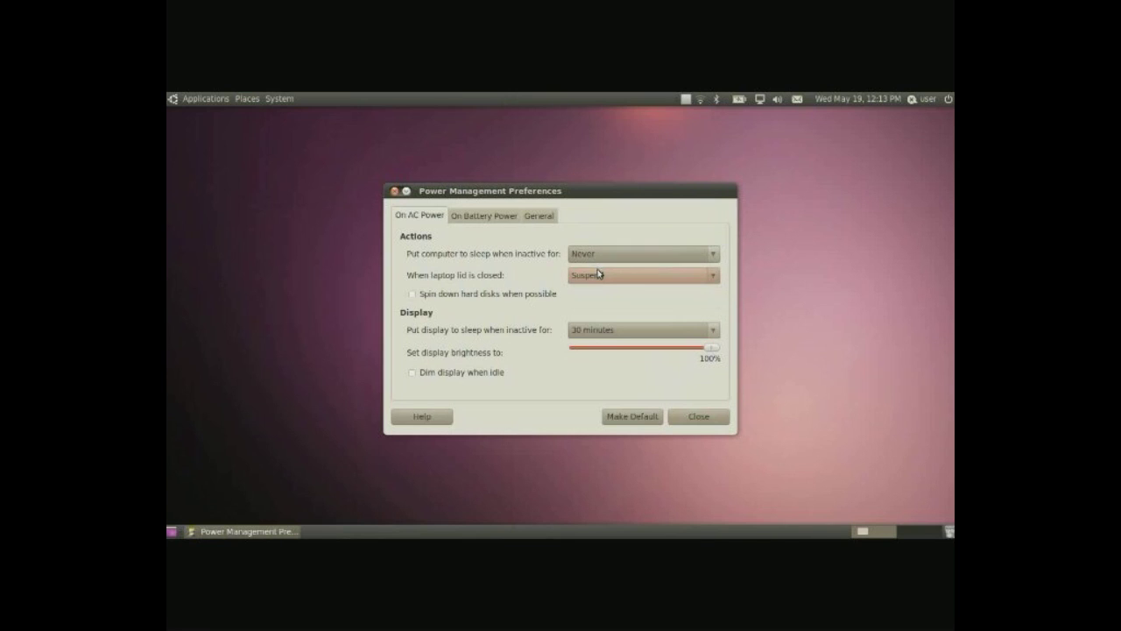
{"action": "left_click", "coordinate": [422, 217]}
{"action": "left_click", "coordinate": [491, 217]}
{"action": "left_click", "coordinate": [531, 216]}
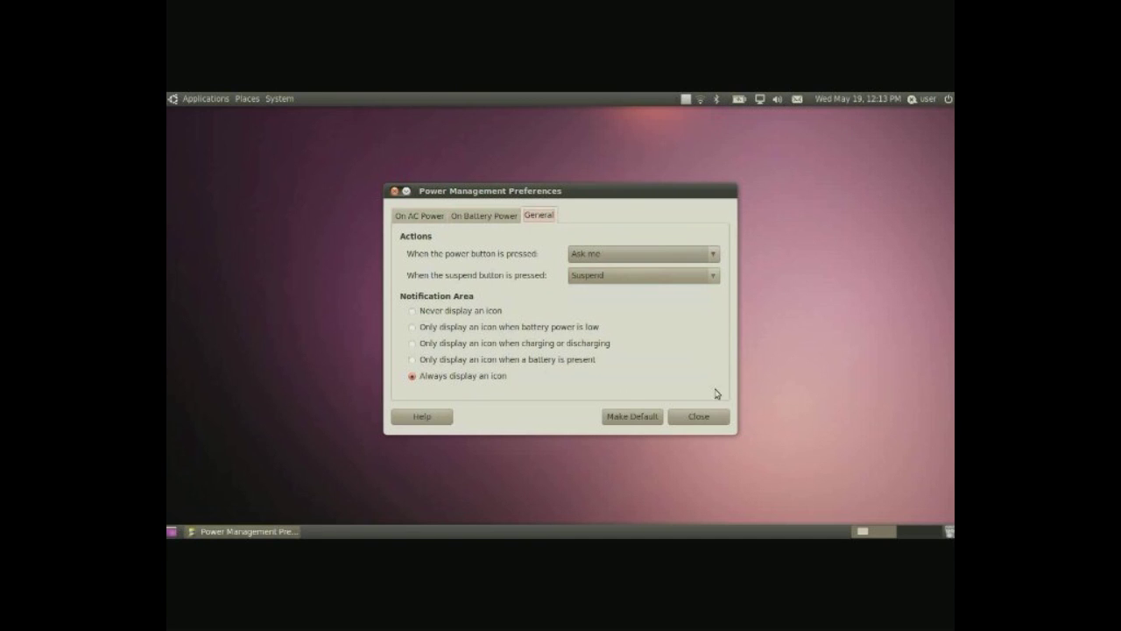
{"action": "left_click", "coordinate": [713, 416]}
{"action": "left_click", "coordinate": [280, 98]}
{"action": "mouse_move", "coordinate": [296, 114]}
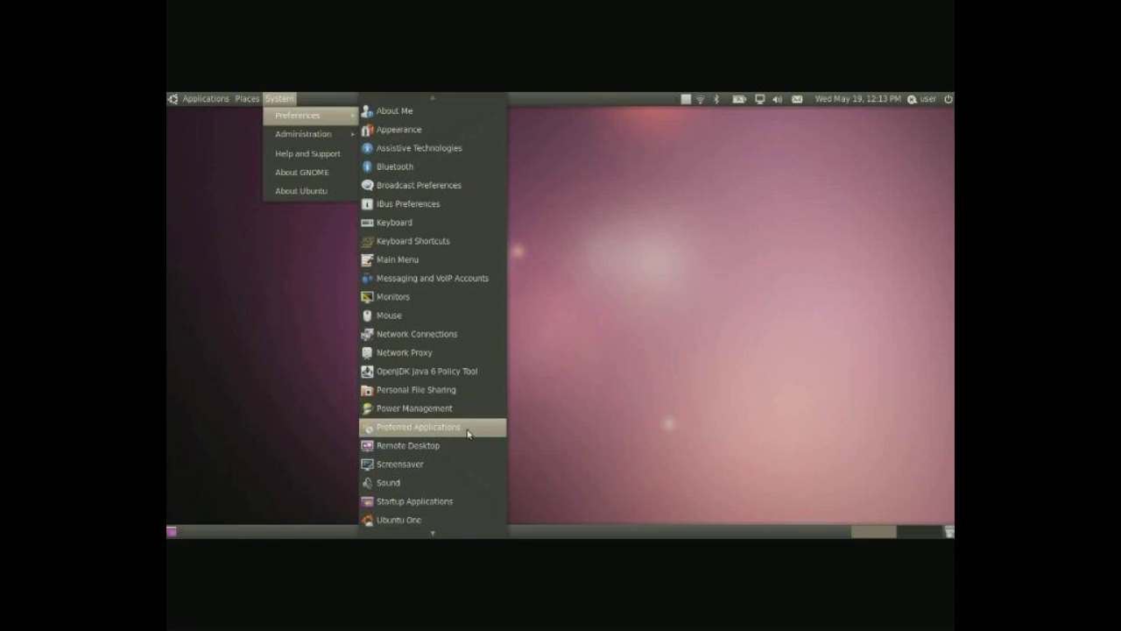
- Open Preferred Applications and keep Firefox as the default web browser
{"action": "left_click", "coordinate": [418, 427]}
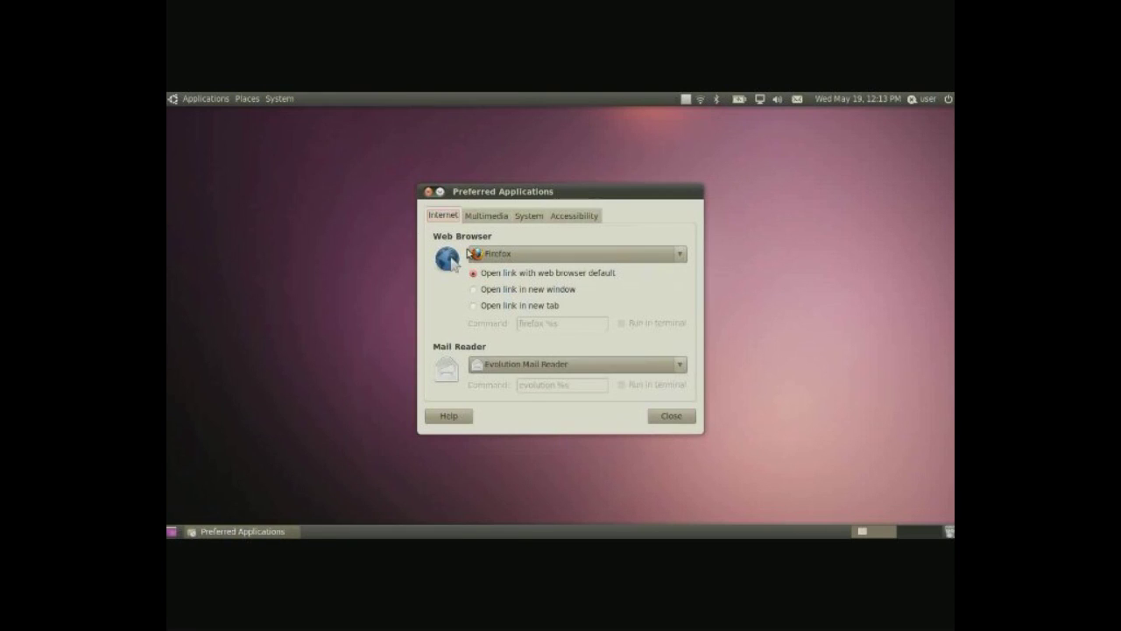
{"action": "left_click", "coordinate": [500, 253]}
{"action": "left_click", "coordinate": [499, 253]}
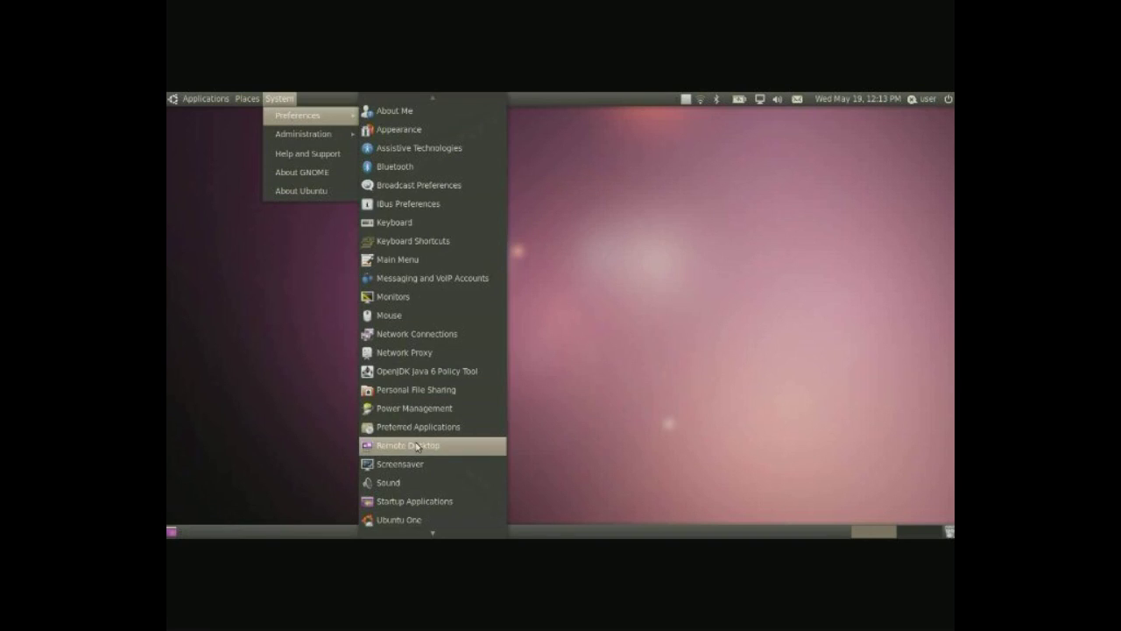
- In Remote Desktop, allow other users to view the desktop and review the network address
{"action": "left_click", "coordinate": [417, 446]}
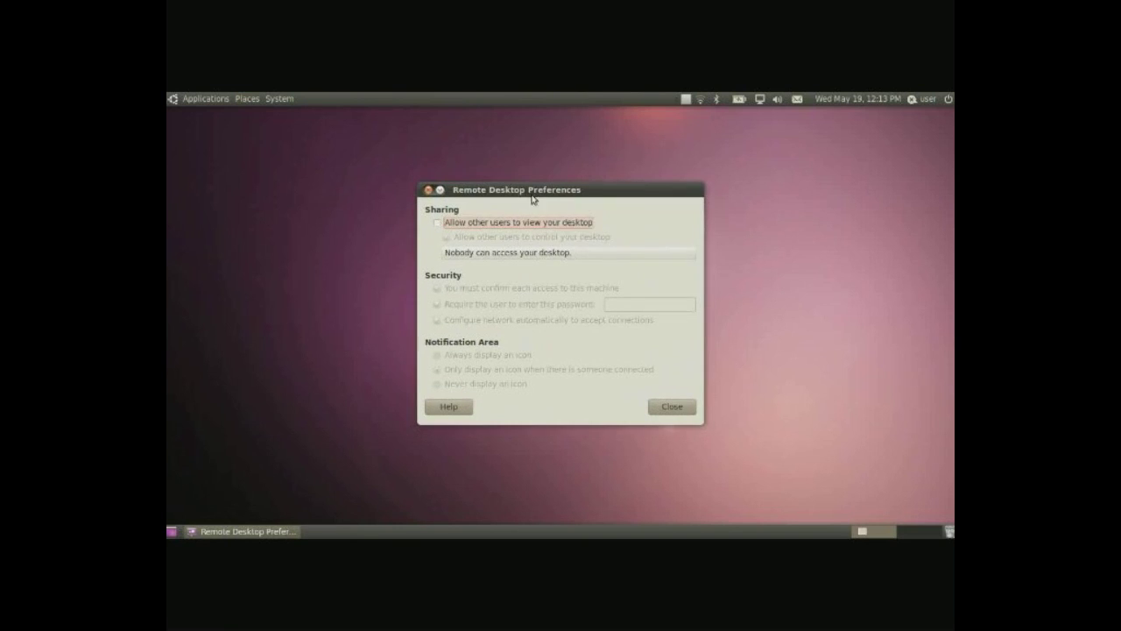
{"action": "left_click_drag", "start_coordinate": [532, 199], "coordinate": [458, 145]}
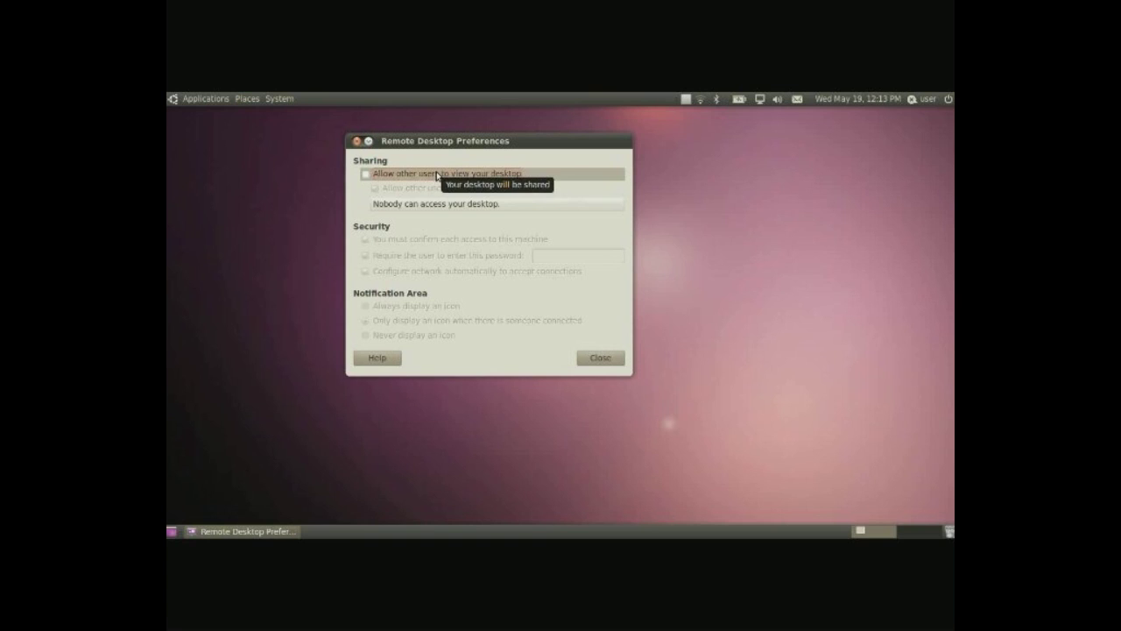
{"action": "left_click", "coordinate": [436, 176]}
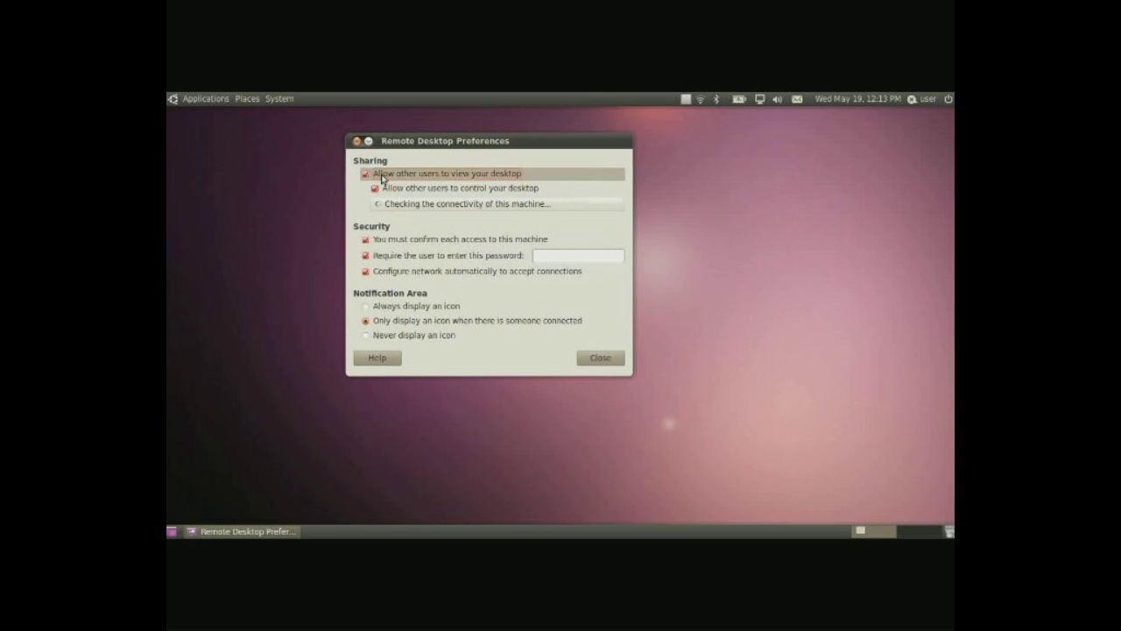
{"action": "left_click", "coordinate": [571, 256]}
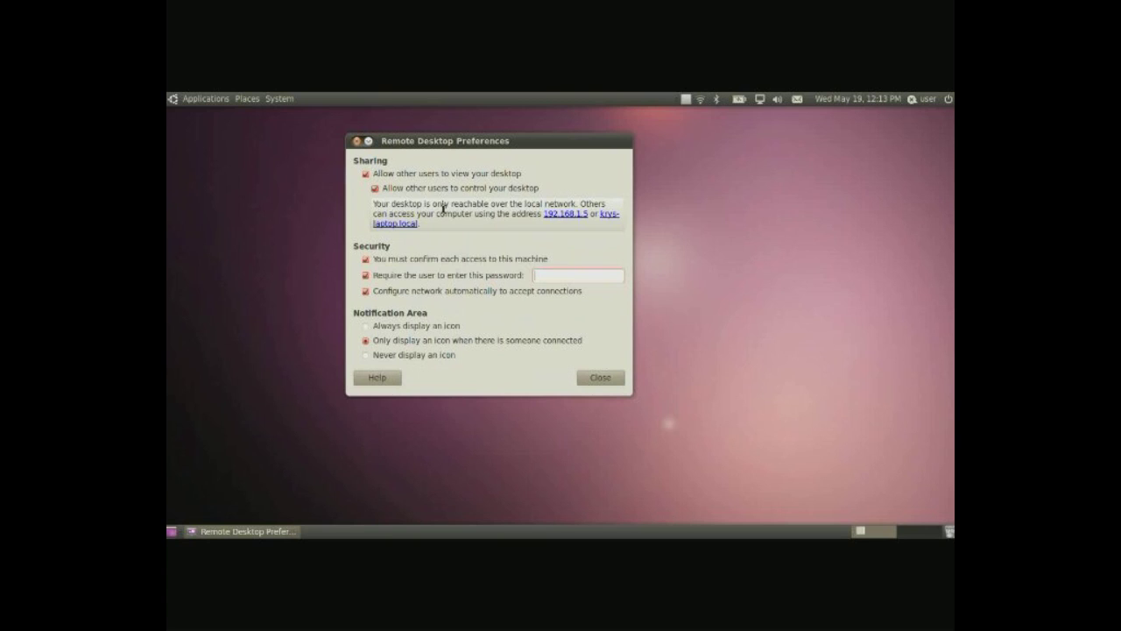
{"action": "triple_click", "coordinate": [473, 207]}
{"action": "left_click", "coordinate": [527, 204]}
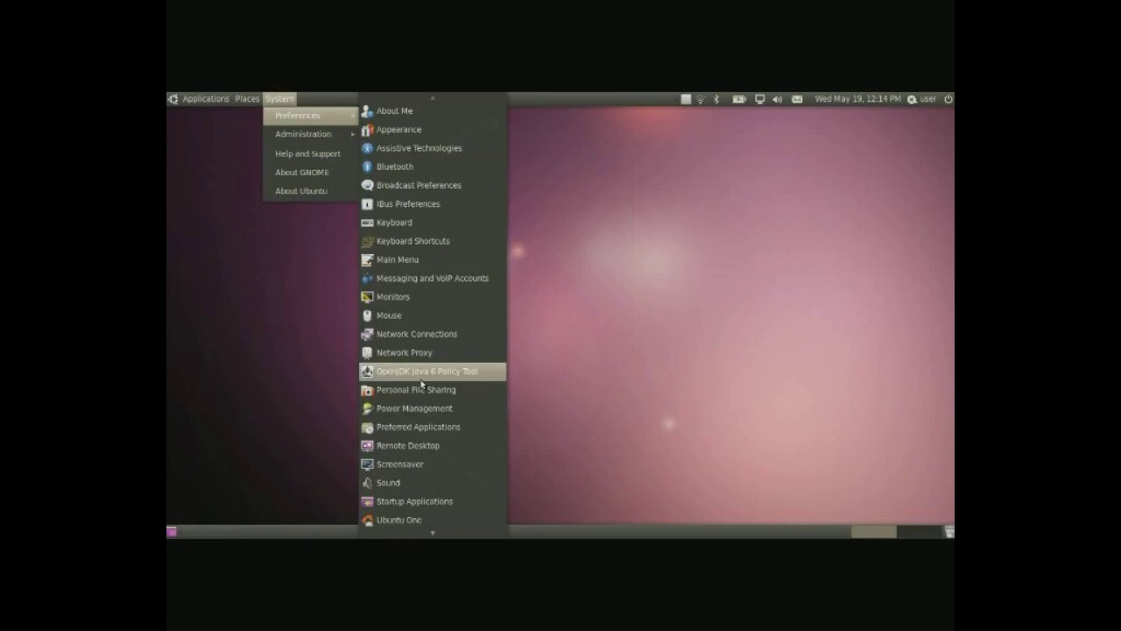
{"action": "left_click", "coordinate": [420, 464]}
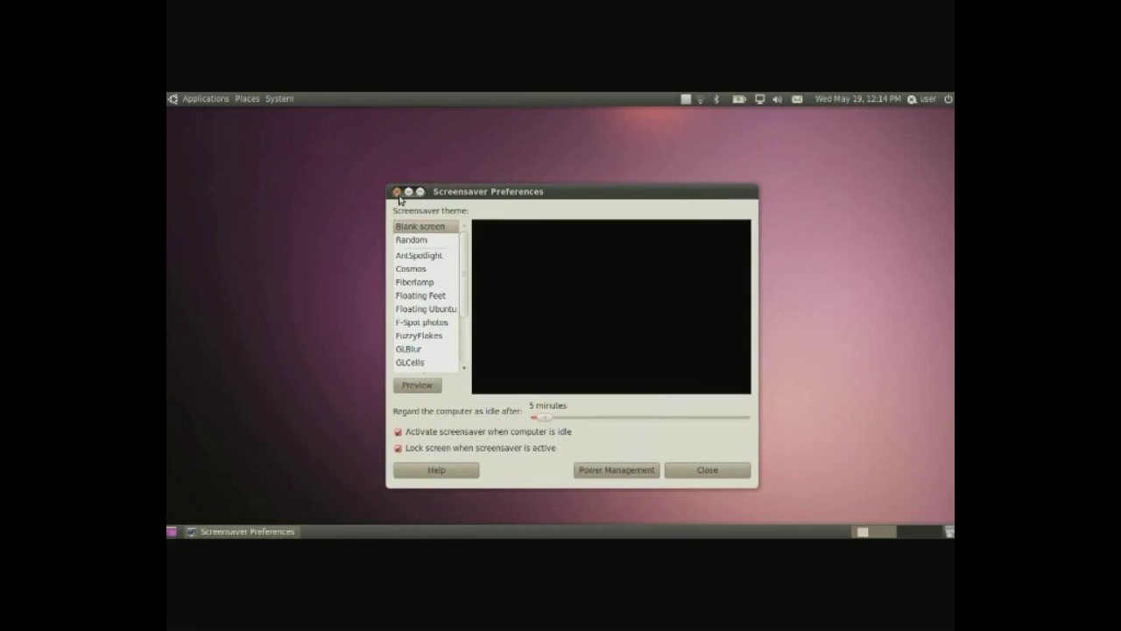
{"action": "left_click", "coordinate": [398, 192]}
{"action": "left_click", "coordinate": [280, 99]}
{"action": "mouse_move", "coordinate": [298, 116]}
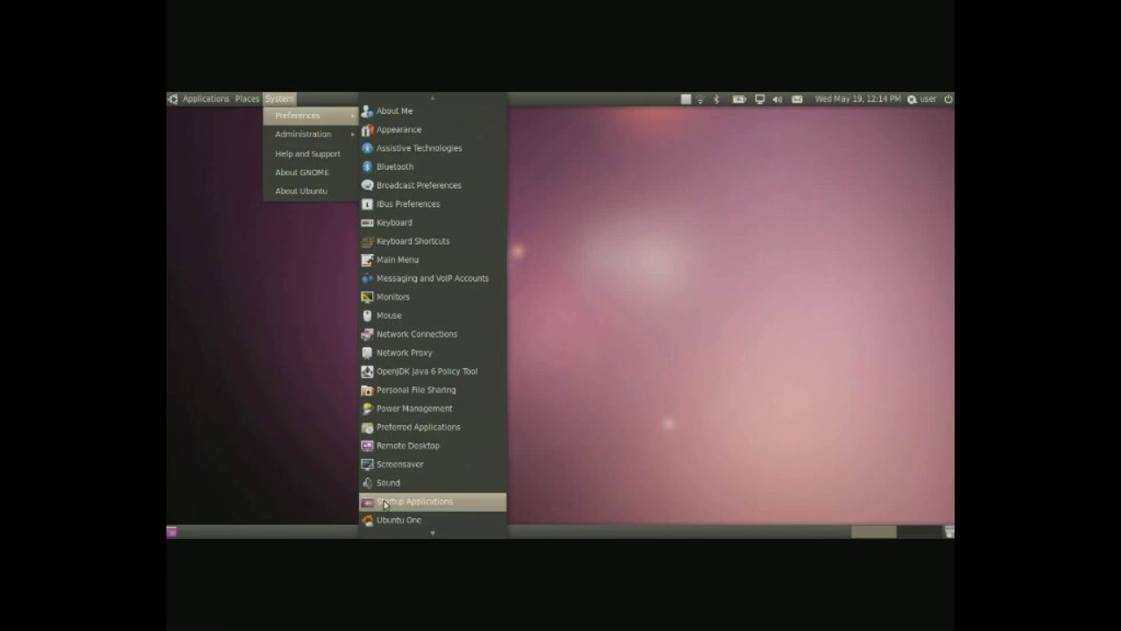
{"action": "left_click", "coordinate": [421, 506]}
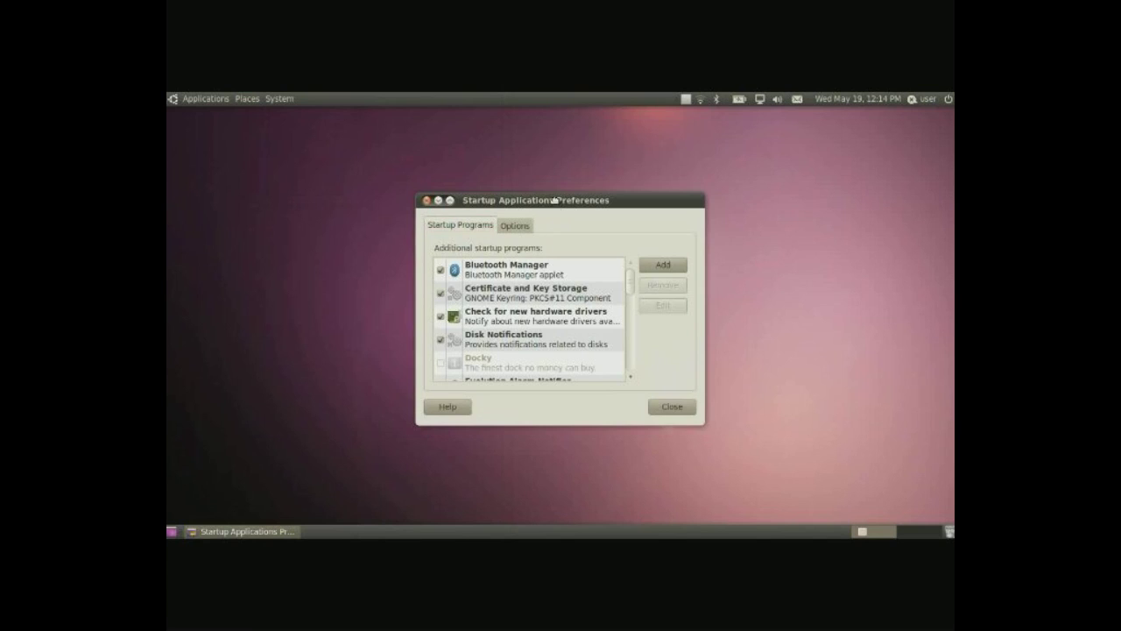
{"action": "left_click_drag", "start_coordinate": [556, 199], "coordinate": [481, 149]}
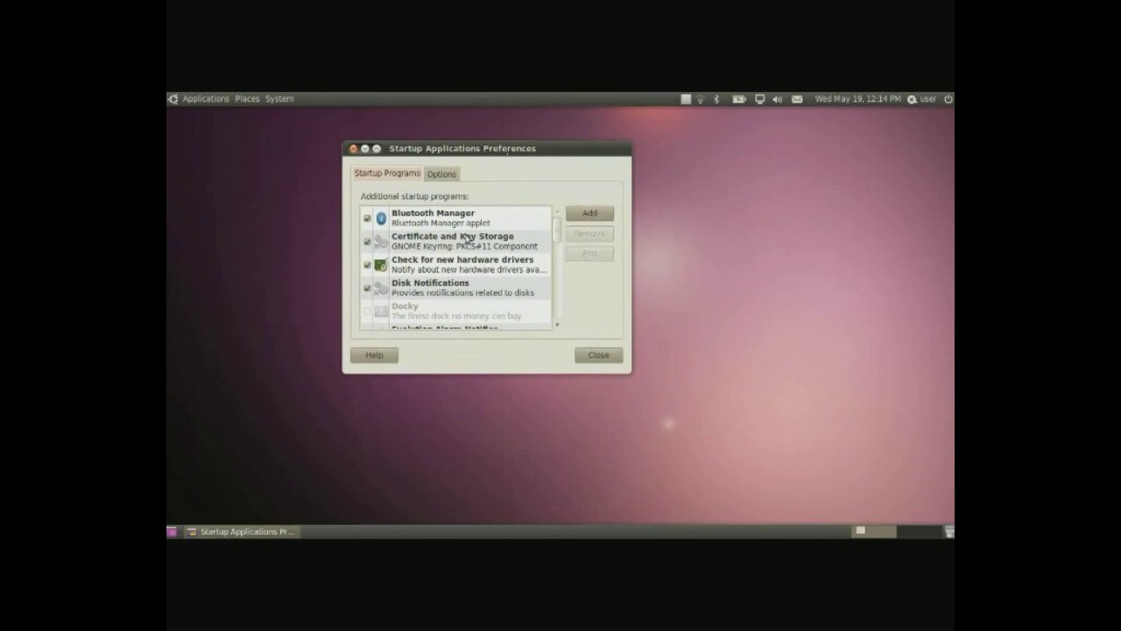
{"action": "scroll", "coordinate": [467, 238], "scroll_direction": "down", "scroll_amount": 3}
{"action": "scroll", "coordinate": [467, 238], "scroll_direction": "up", "scroll_amount": 3}
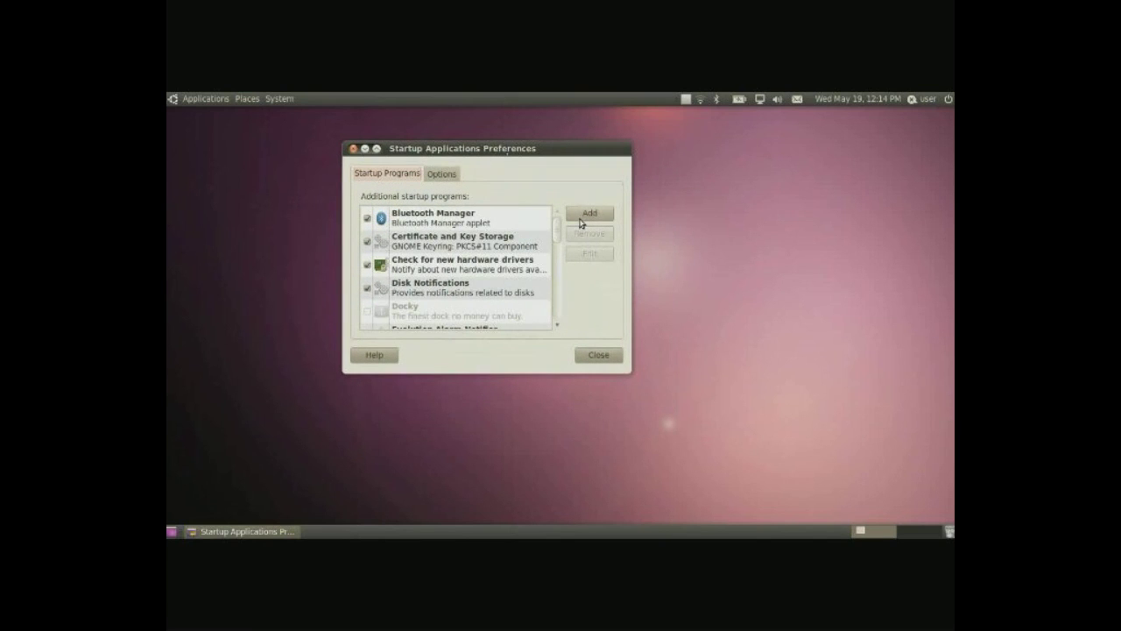
{"action": "left_click", "coordinate": [580, 219]}
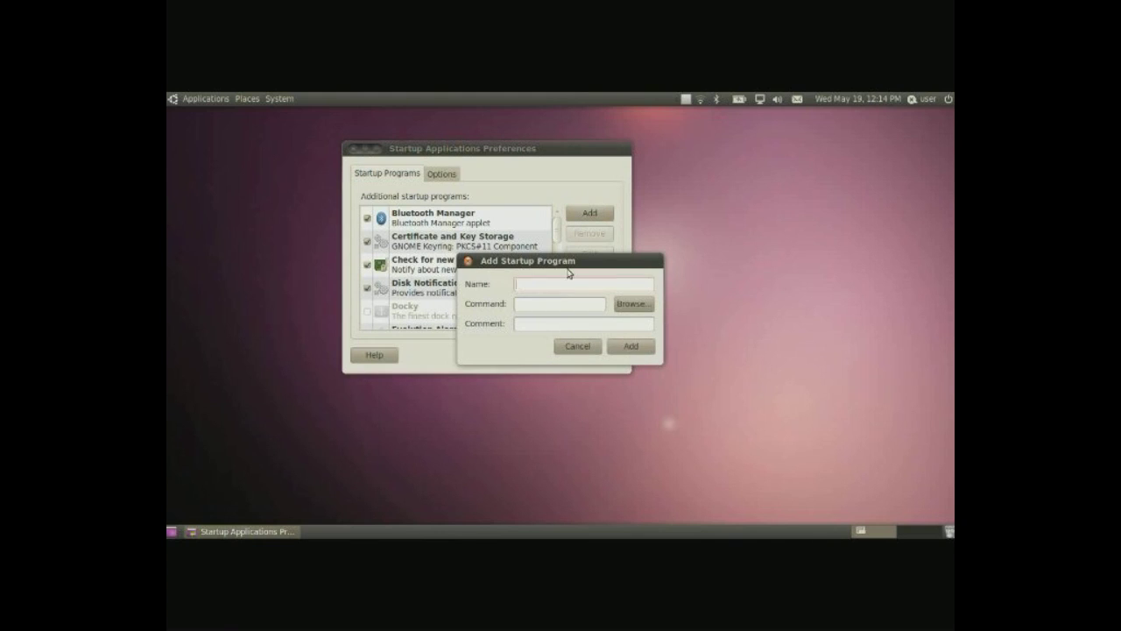
{"action": "left_click", "coordinate": [550, 325]}
{"action": "left_click", "coordinate": [564, 347]}
{"action": "left_click", "coordinate": [355, 148]}
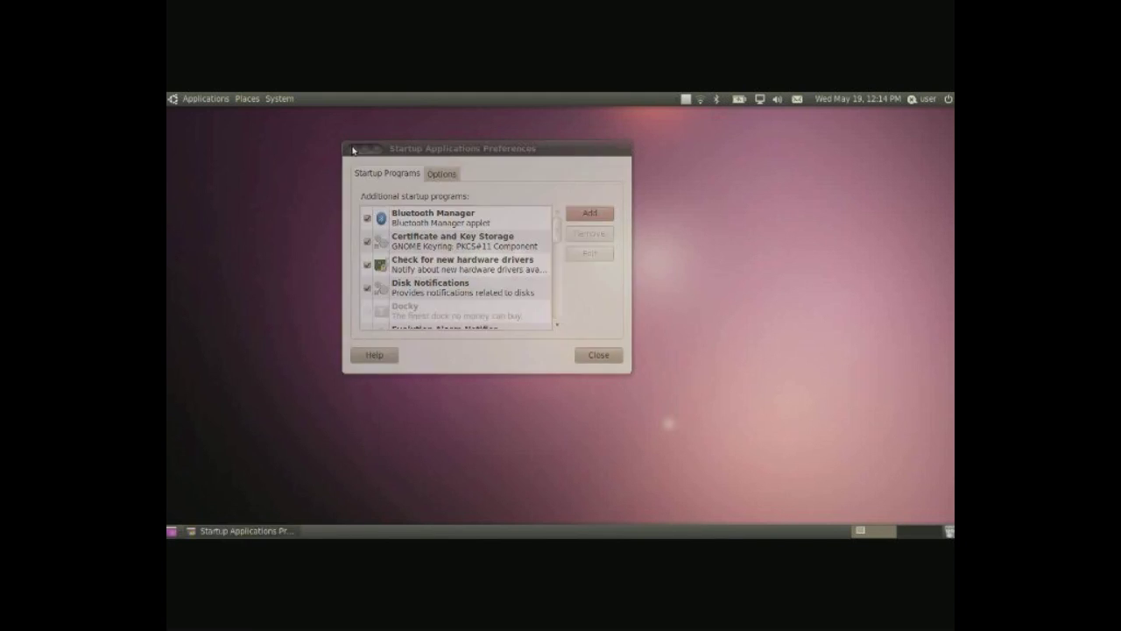
{"action": "left_click", "coordinate": [280, 99]}
{"action": "mouse_move", "coordinate": [291, 116]}
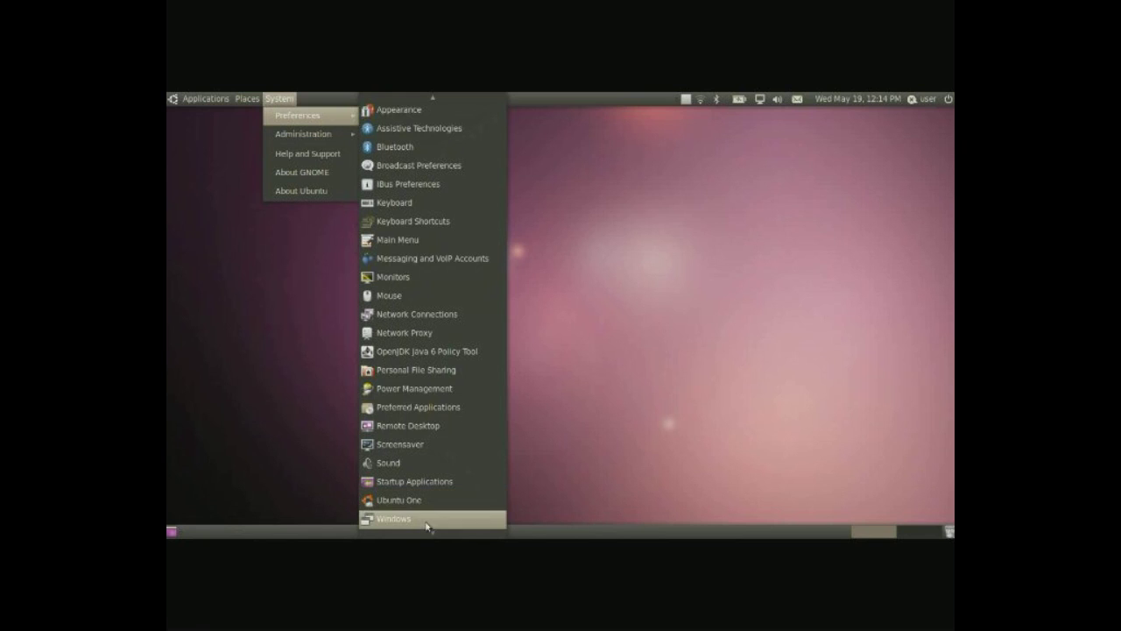
- Set the Window Preferences titlebar double-click to Roll up and test it by rolling the dialog
{"action": "left_click", "coordinate": [426, 521]}
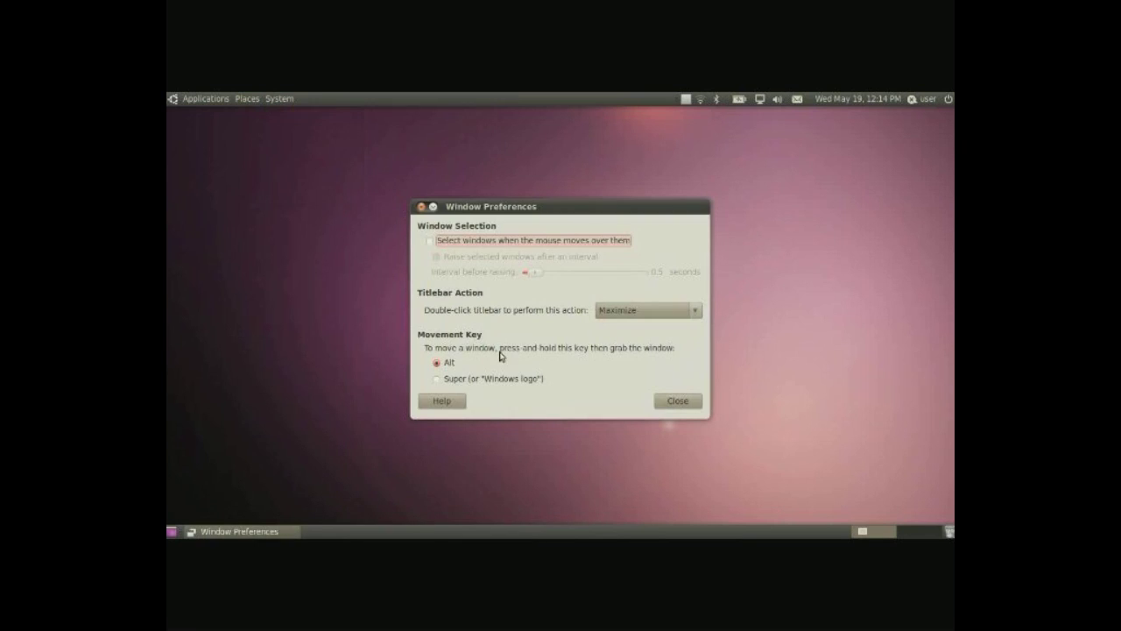
{"action": "left_click_drag", "start_coordinate": [561, 213], "coordinate": [543, 249]}
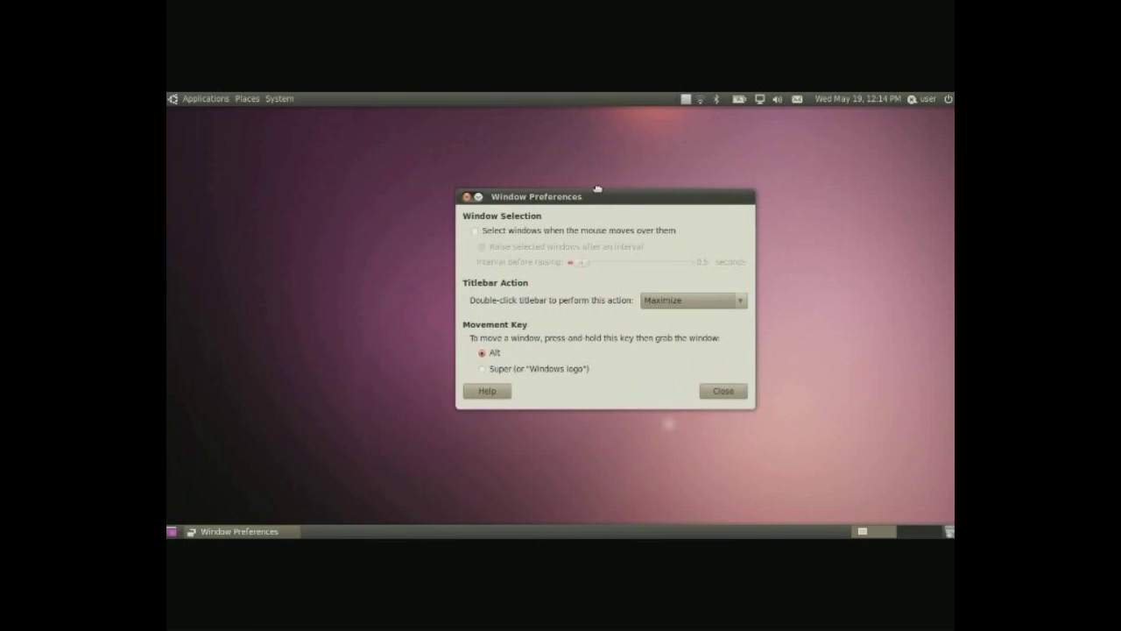
{"action": "left_click_drag", "start_coordinate": [598, 189], "coordinate": [540, 191]}
{"action": "left_click", "coordinate": [627, 309]}
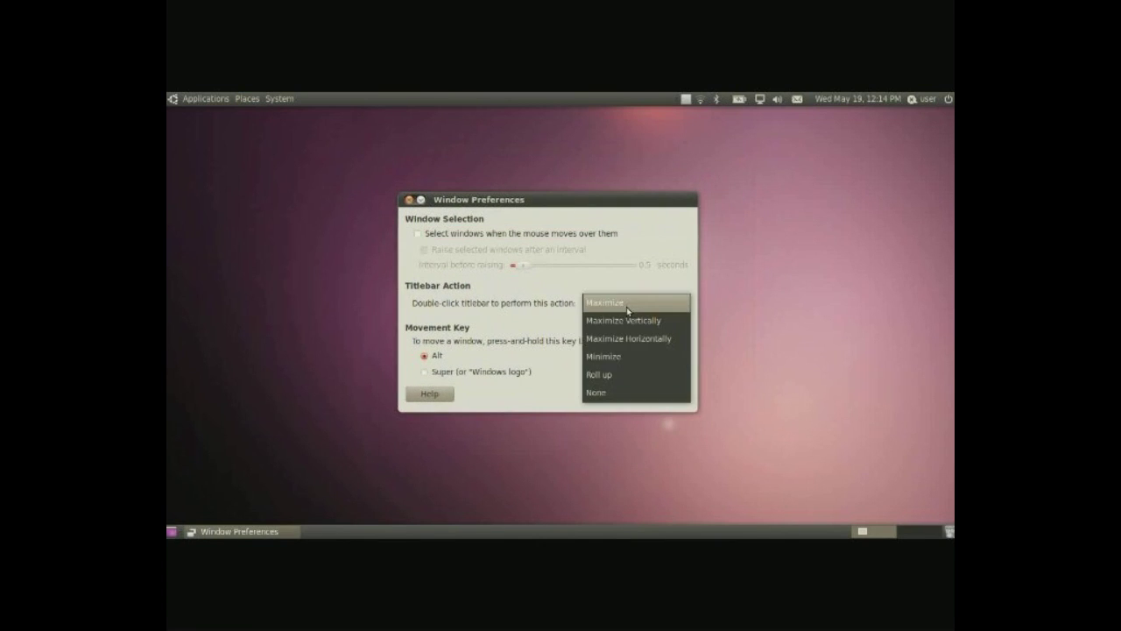
{"action": "left_click", "coordinate": [620, 374]}
{"action": "double_click", "coordinate": [584, 201]}
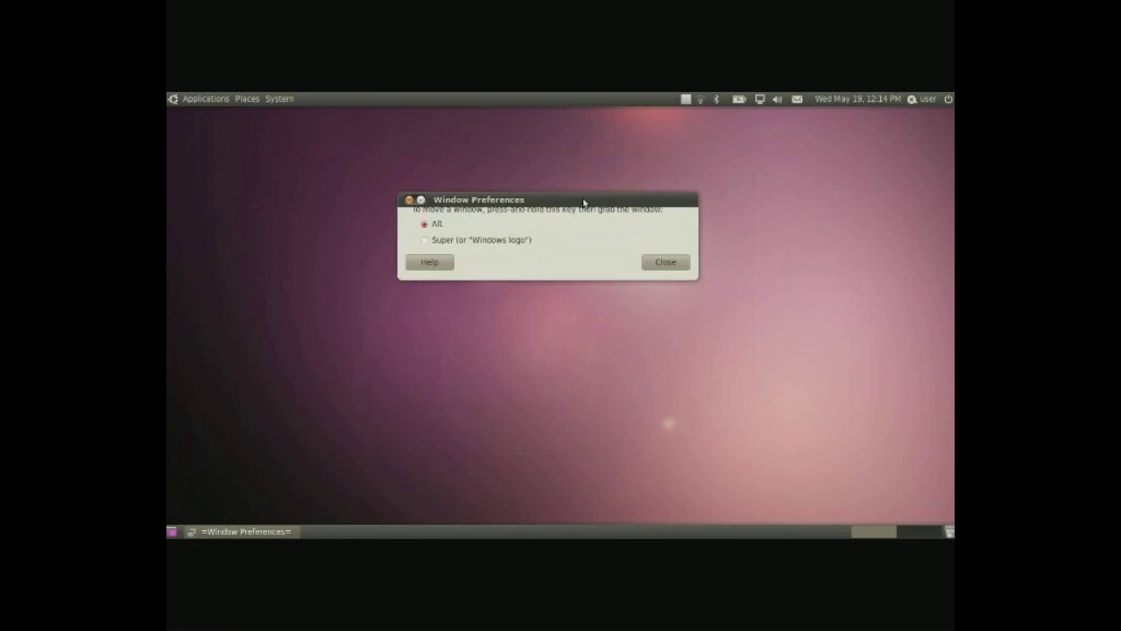
{"action": "double_click", "coordinate": [583, 200]}
- Return titlebar double-click to Maximize and test moving the dialog with the movement key
{"action": "left_click", "coordinate": [608, 303]}
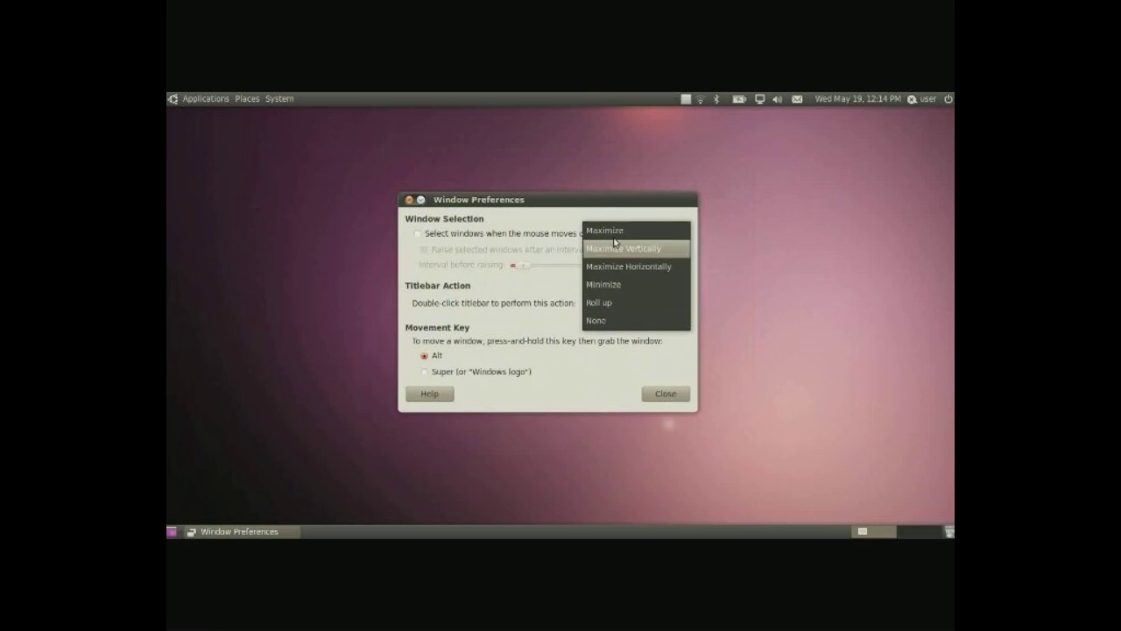
{"action": "left_click", "coordinate": [614, 231]}
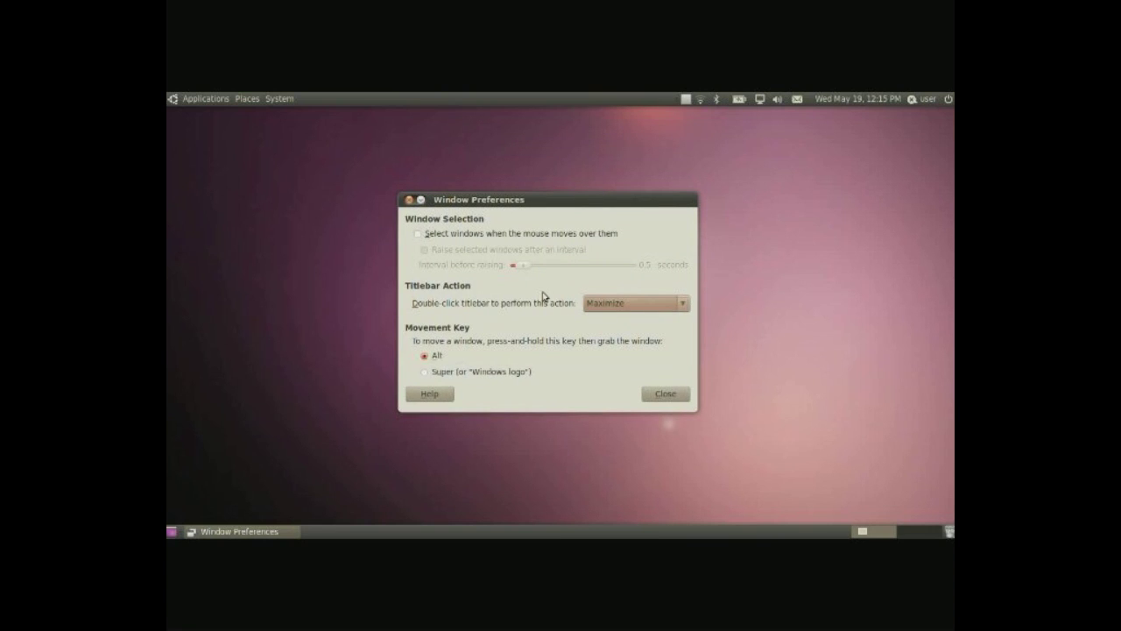
{"action": "left_click_drag", "start_coordinate": [543, 294], "coordinate": [576, 298]}
{"action": "left_click_drag", "start_coordinate": [588, 345], "coordinate": [547, 291]}
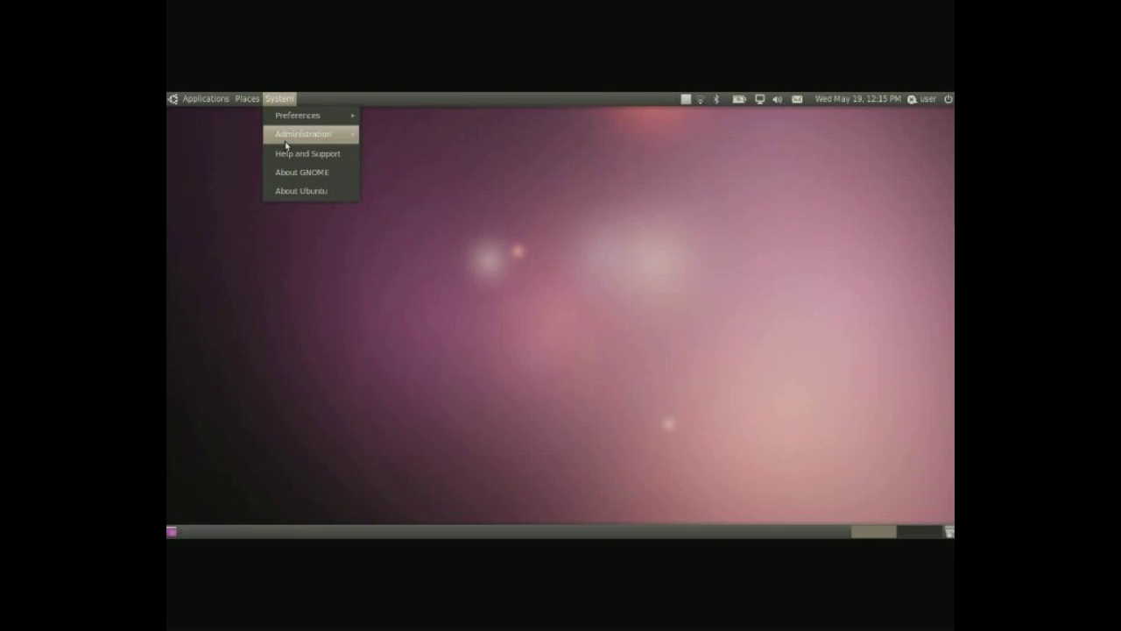
- Open Hardware Drivers from the System > Administration menu
{"action": "mouse_move", "coordinate": [307, 134]}
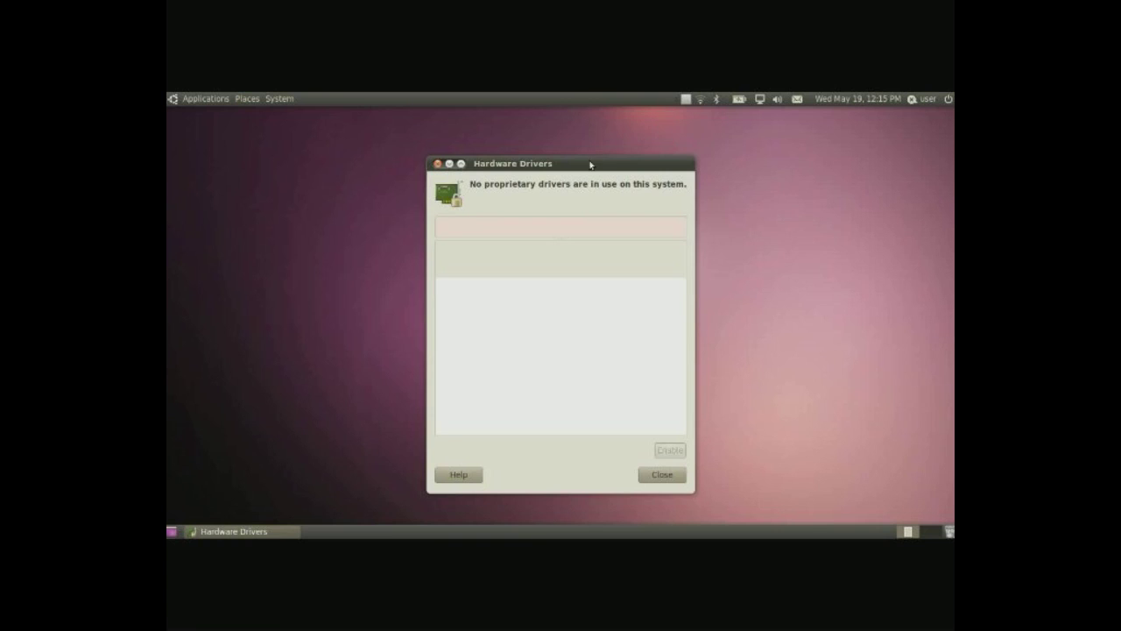
- Review Hardware Drivers showing no proprietary drivers in use, close it, and reopen System > Administration
{"action": "left_click_drag", "start_coordinate": [590, 165], "coordinate": [517, 141]}
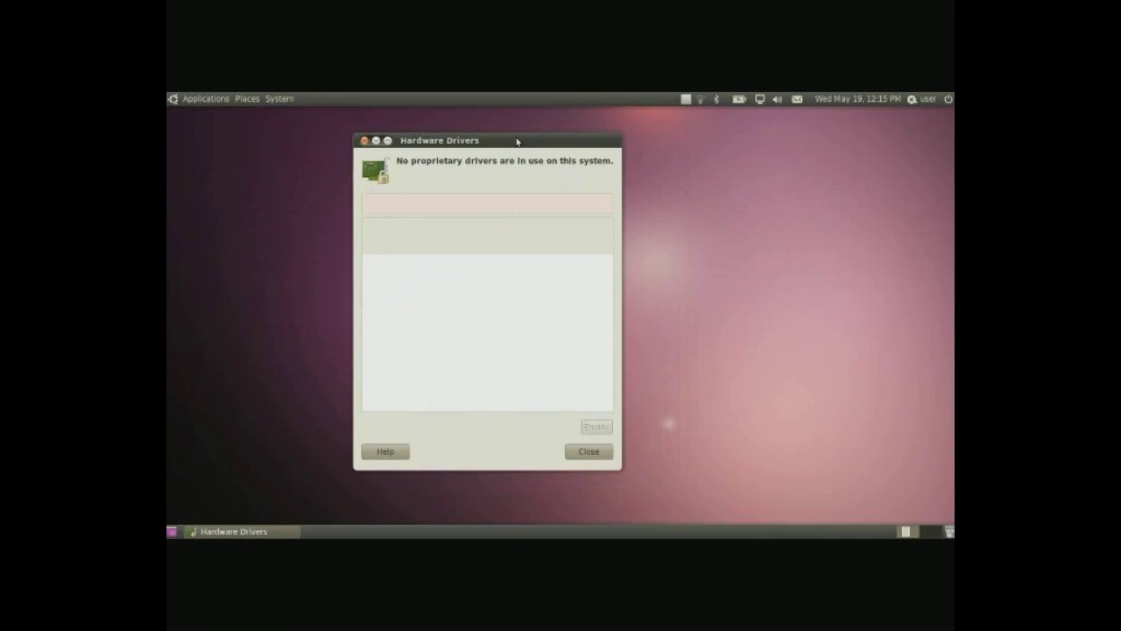
{"action": "left_click", "coordinate": [281, 99]}
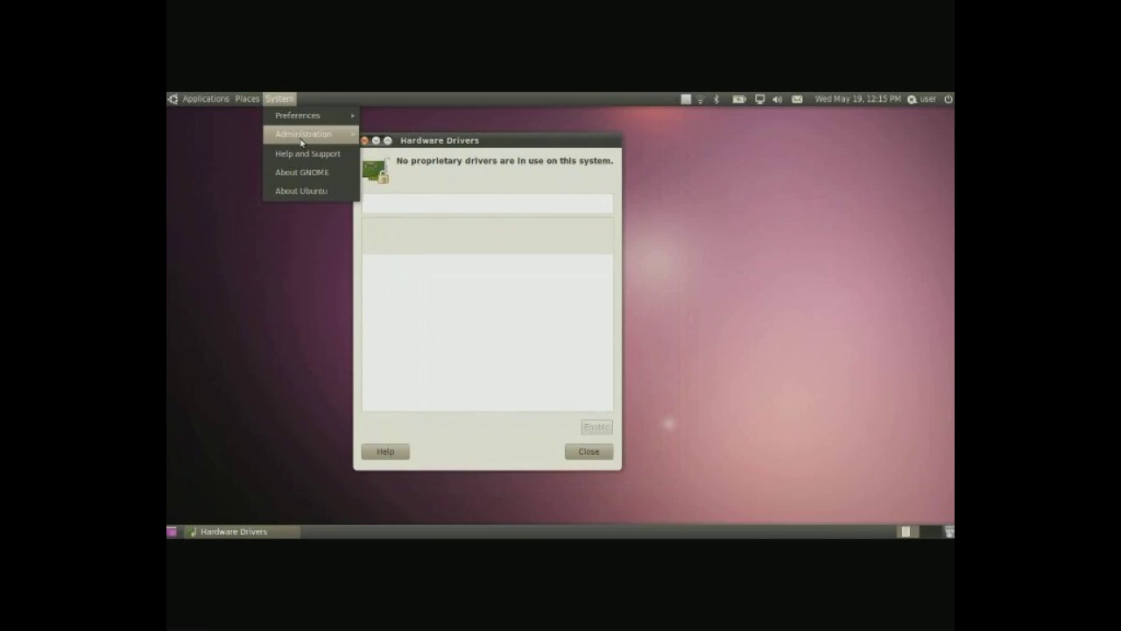
{"action": "left_click", "coordinate": [573, 251]}
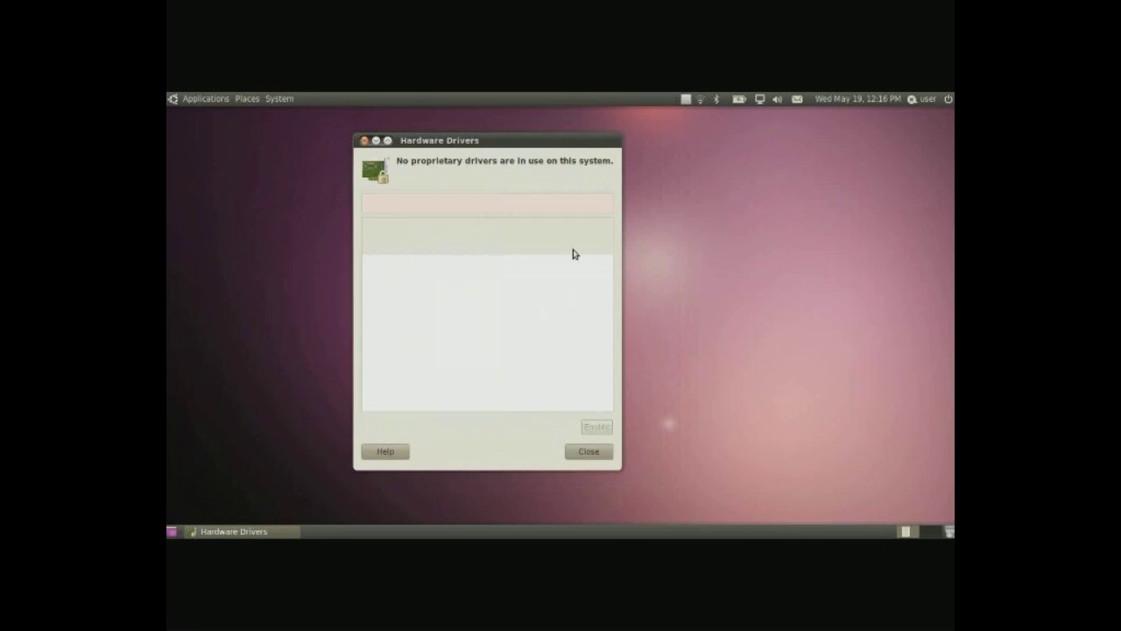
{"action": "mouse_move", "coordinate": [497, 142]}
{"action": "left_mouse_down"}
{"action": "mouse_move", "coordinate": [554, 139]}
{"action": "mouse_move", "coordinate": [481, 130]}
{"action": "left_mouse_up"}
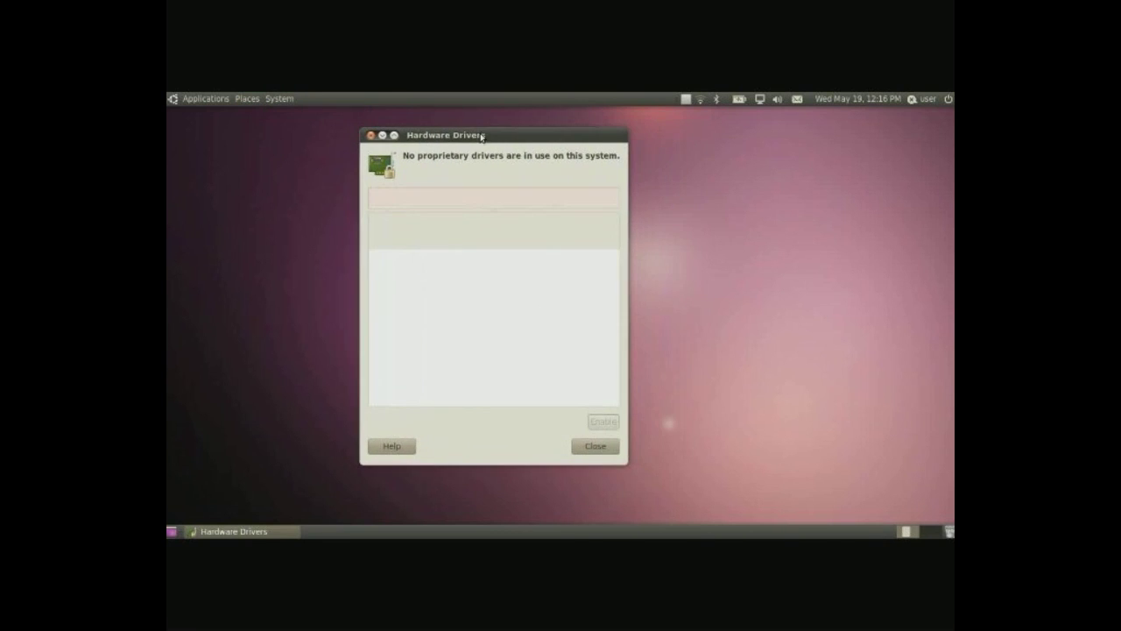
{"action": "left_click", "coordinate": [372, 138]}
{"action": "left_click", "coordinate": [280, 98]}
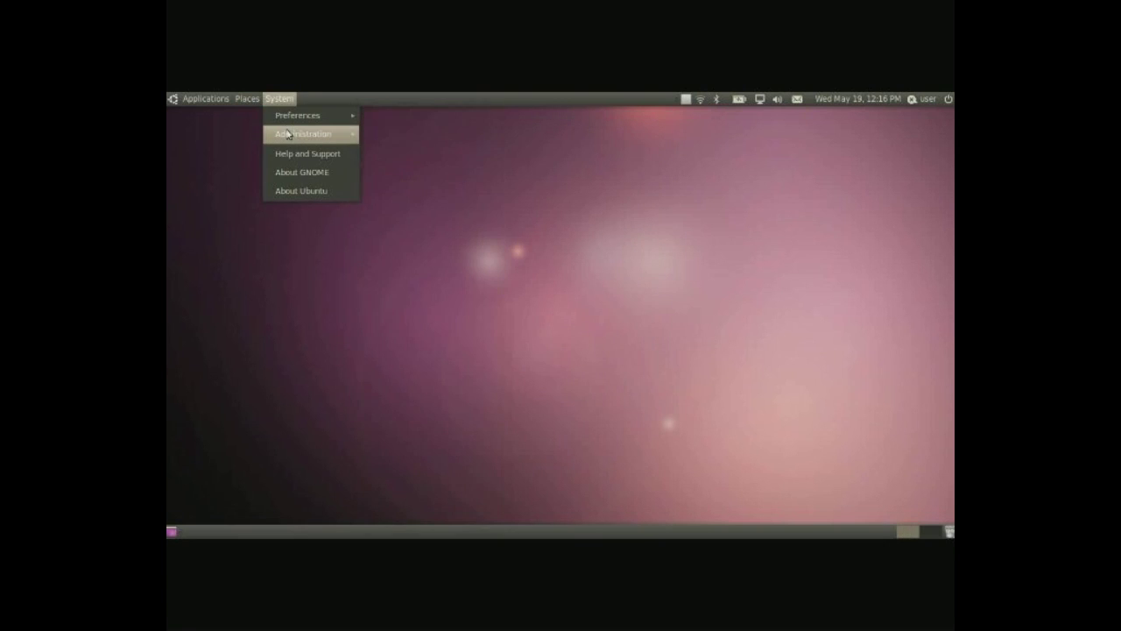
- Open Login Screen Settings and close it without changes
{"action": "mouse_move", "coordinate": [333, 134]}
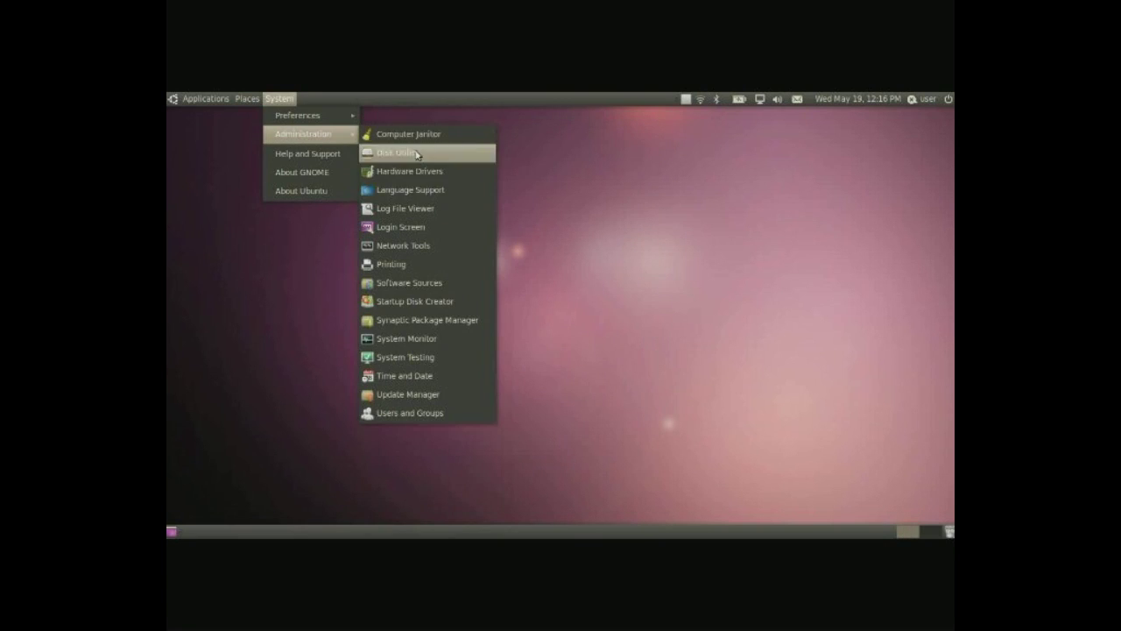
{"action": "left_click", "coordinate": [451, 226]}
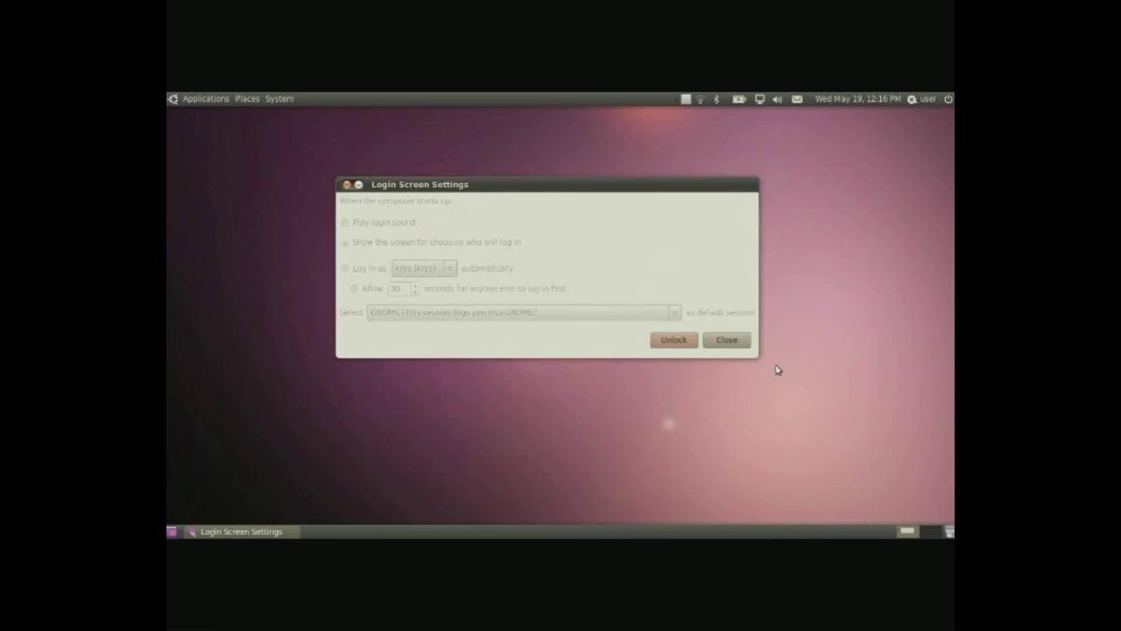
{"action": "left_click", "coordinate": [727, 340]}
- Browse Network Tools tabs Ping, Netstat, Traceroute, Port Scan, Lookup, Finger and Whois, then close it
{"action": "left_click", "coordinate": [279, 98]}
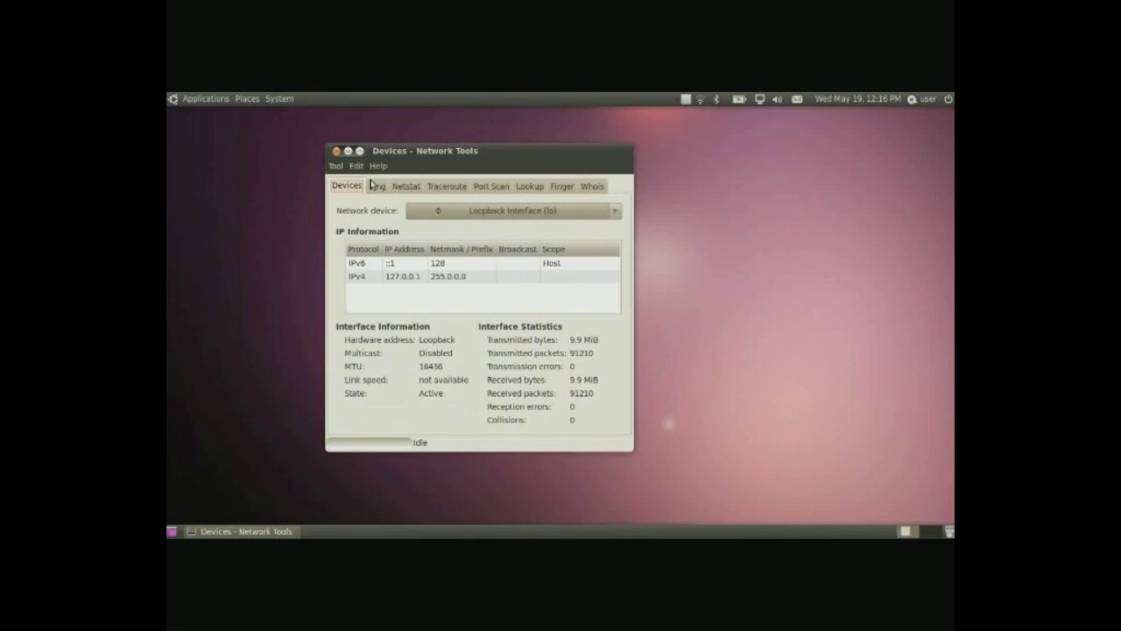
{"action": "left_click", "coordinate": [376, 185]}
{"action": "left_click", "coordinate": [405, 187]}
{"action": "left_click", "coordinate": [466, 189]}
{"action": "left_click", "coordinate": [487, 187]}
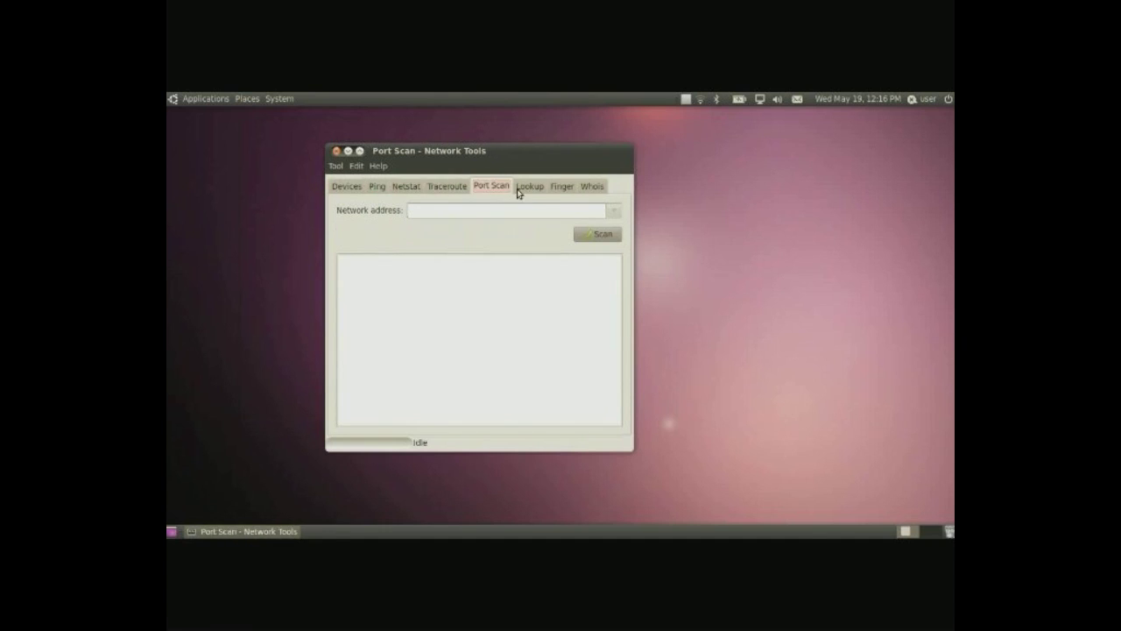
{"action": "left_click", "coordinate": [528, 187]}
{"action": "left_click", "coordinate": [562, 187]}
{"action": "left_click", "coordinate": [592, 186]}
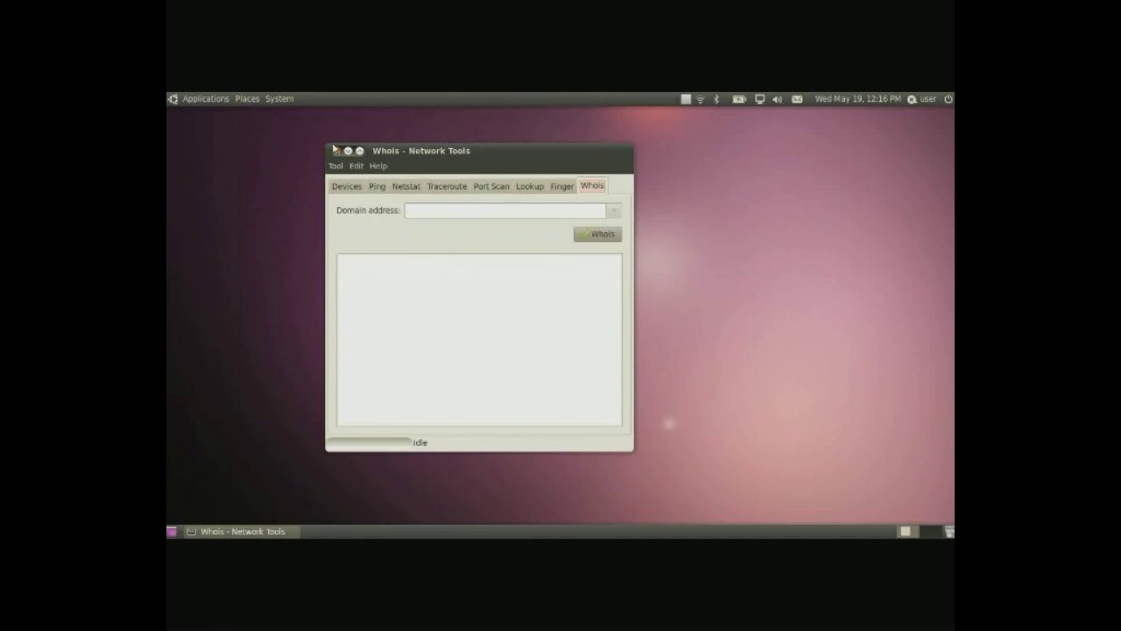
{"action": "left_click", "coordinate": [333, 149]}
- Open Printing, which lists no printers on localhost, close it, and reopen System > Administration
{"action": "left_click", "coordinate": [279, 98]}
{"action": "mouse_move", "coordinate": [303, 134]}
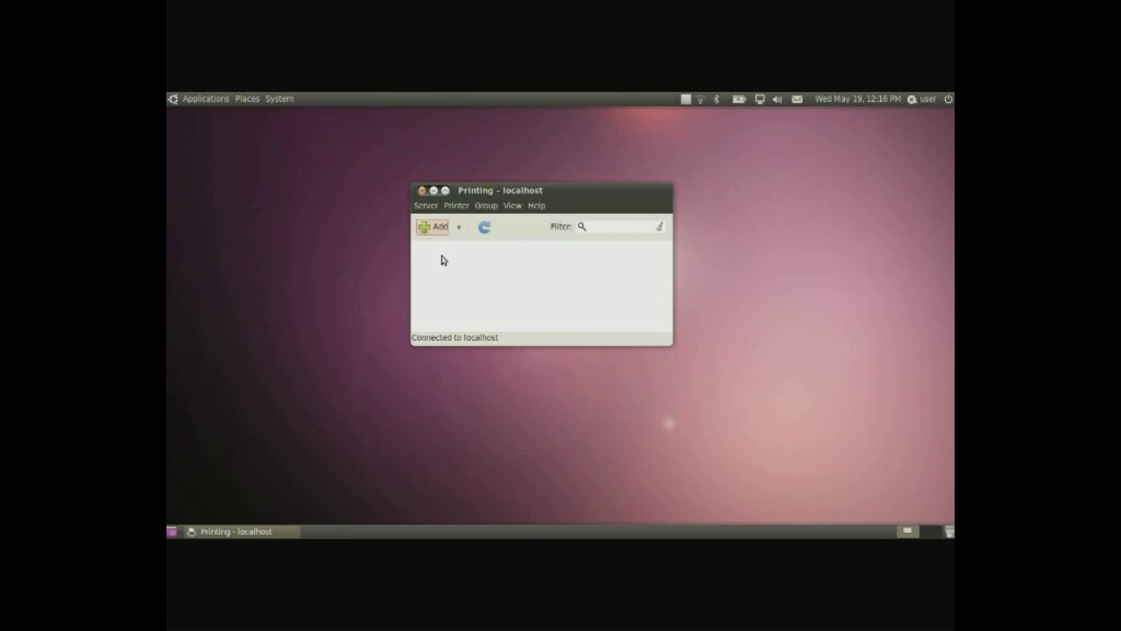
{"action": "left_click_drag", "start_coordinate": [442, 254], "coordinate": [620, 318]}
{"action": "left_click", "coordinate": [421, 190]}
{"action": "left_click", "coordinate": [293, 99]}
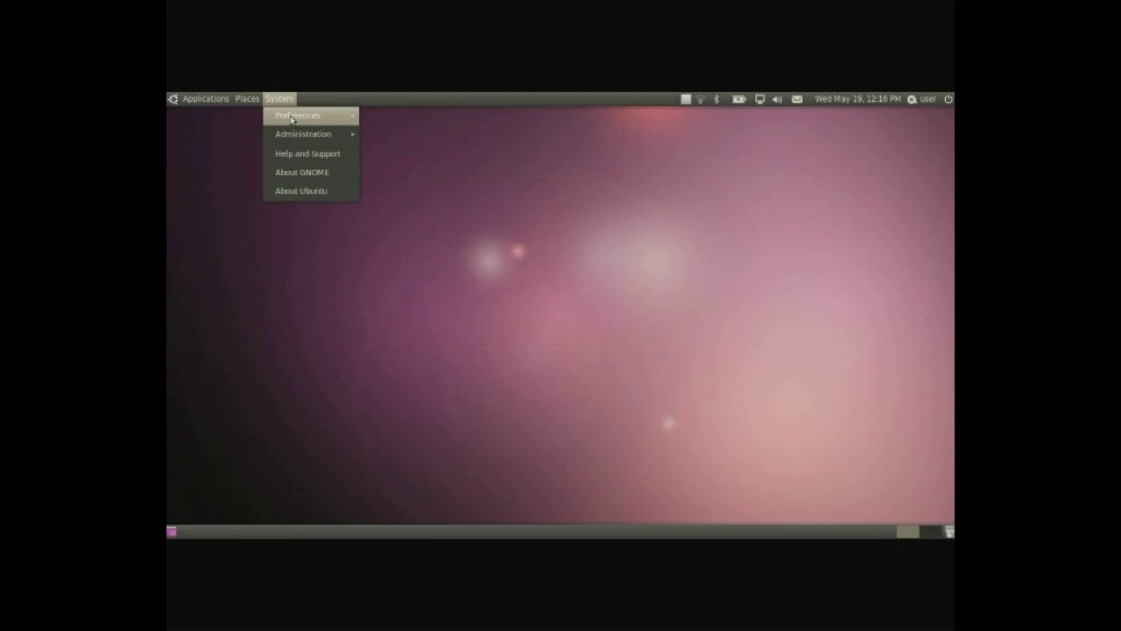
{"action": "mouse_move", "coordinate": [302, 134]}
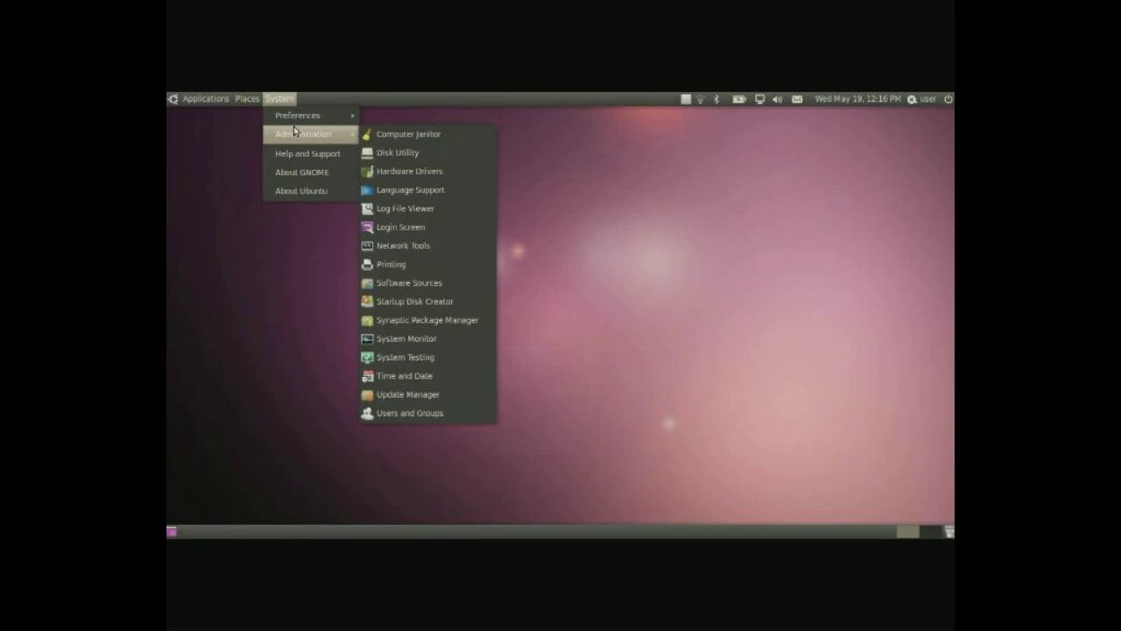
{"action": "left_click", "coordinate": [469, 303]}
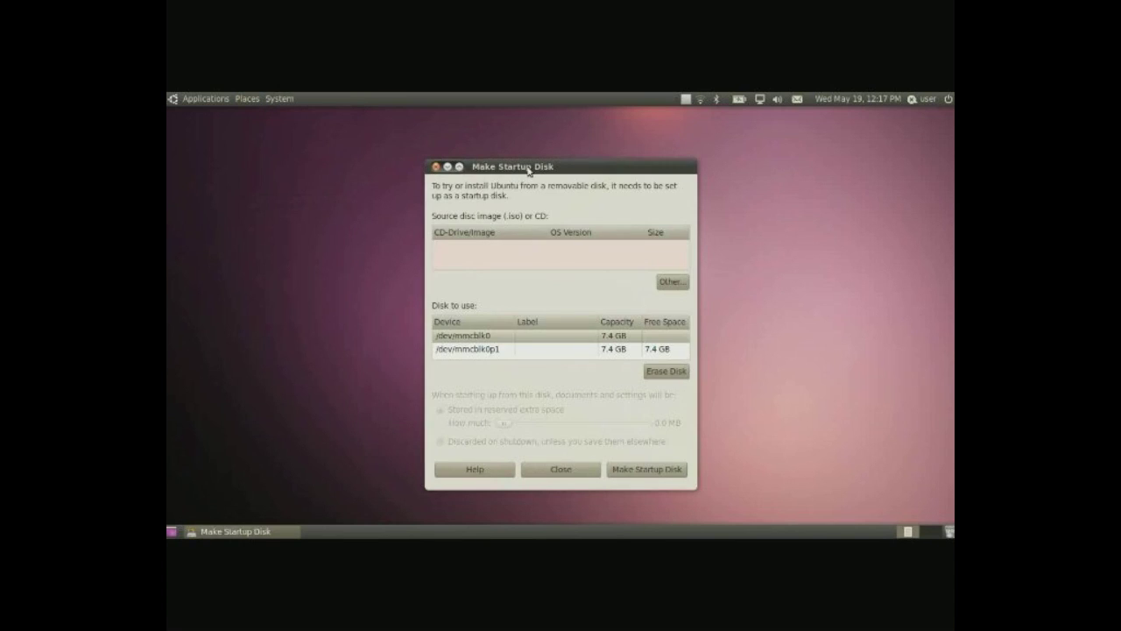
{"action": "left_click_drag", "start_coordinate": [528, 171], "coordinate": [445, 134]}
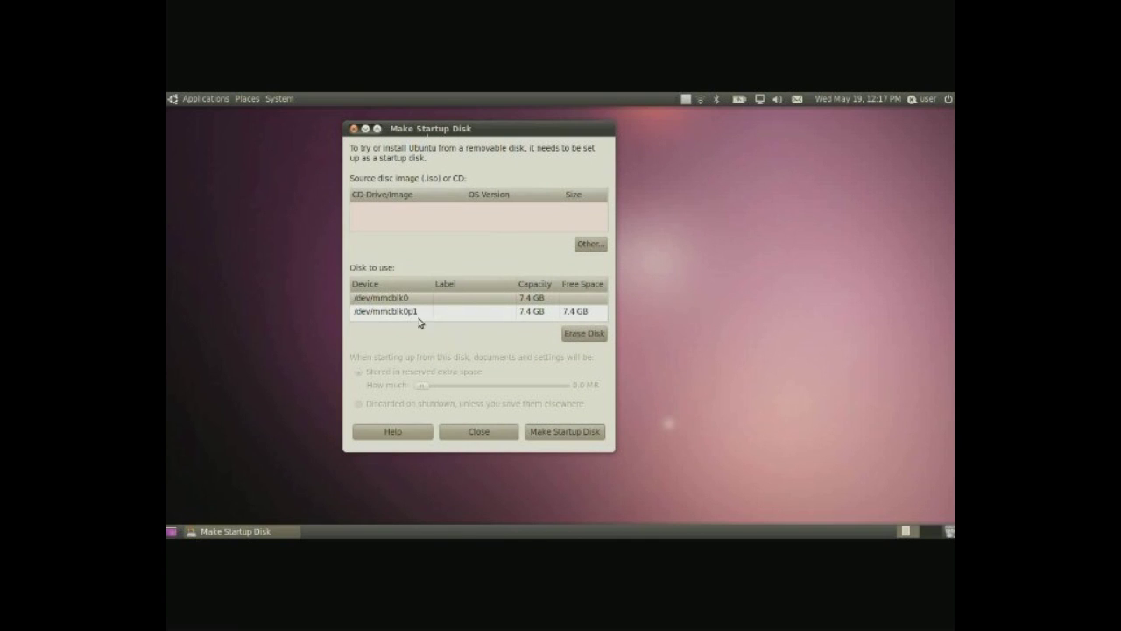
{"action": "left_click", "coordinate": [591, 243]}
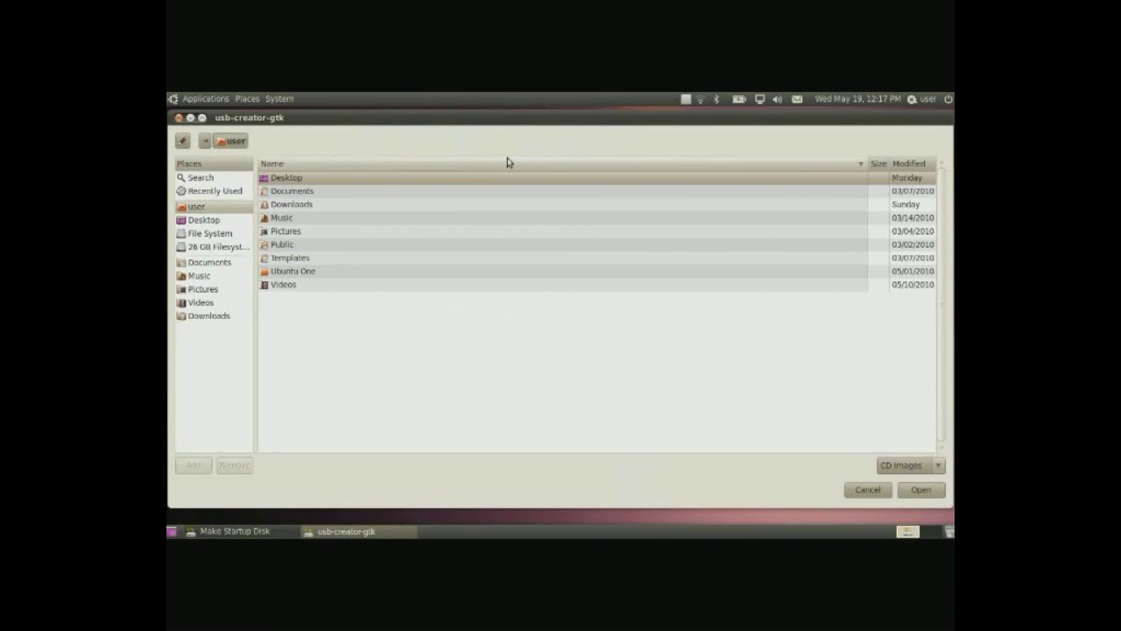
{"action": "left_click", "coordinate": [180, 116]}
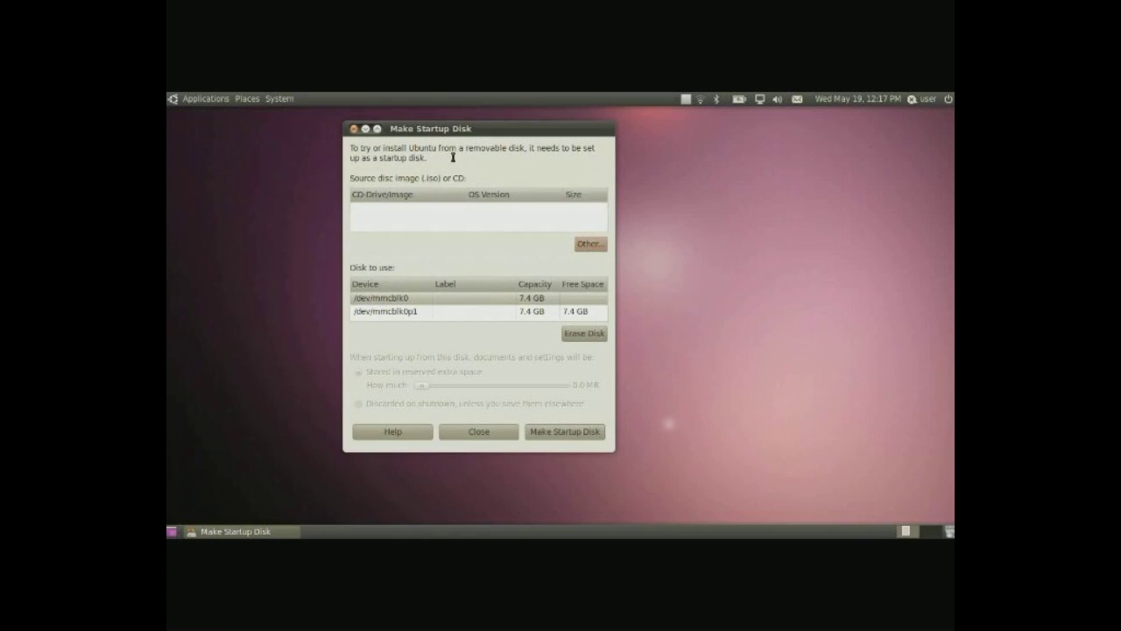
{"action": "mouse_move", "coordinate": [465, 137]}
{"action": "left_mouse_down"}
{"action": "mouse_move", "coordinate": [491, 136]}
{"action": "mouse_move", "coordinate": [461, 140]}
{"action": "left_mouse_up"}
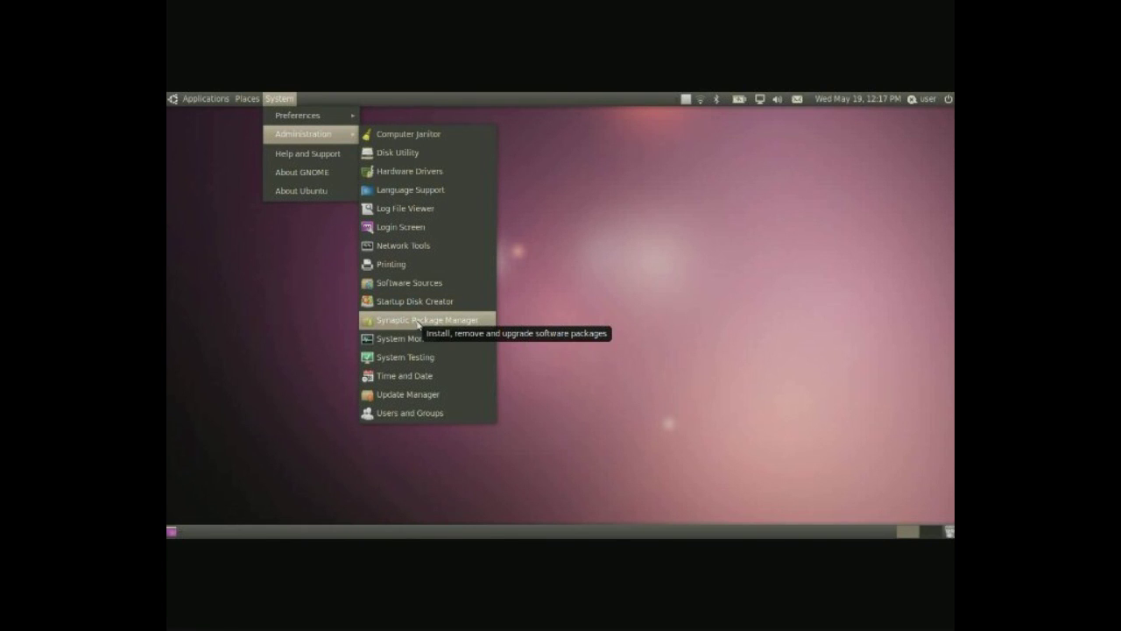
{"action": "left_click", "coordinate": [436, 326]}
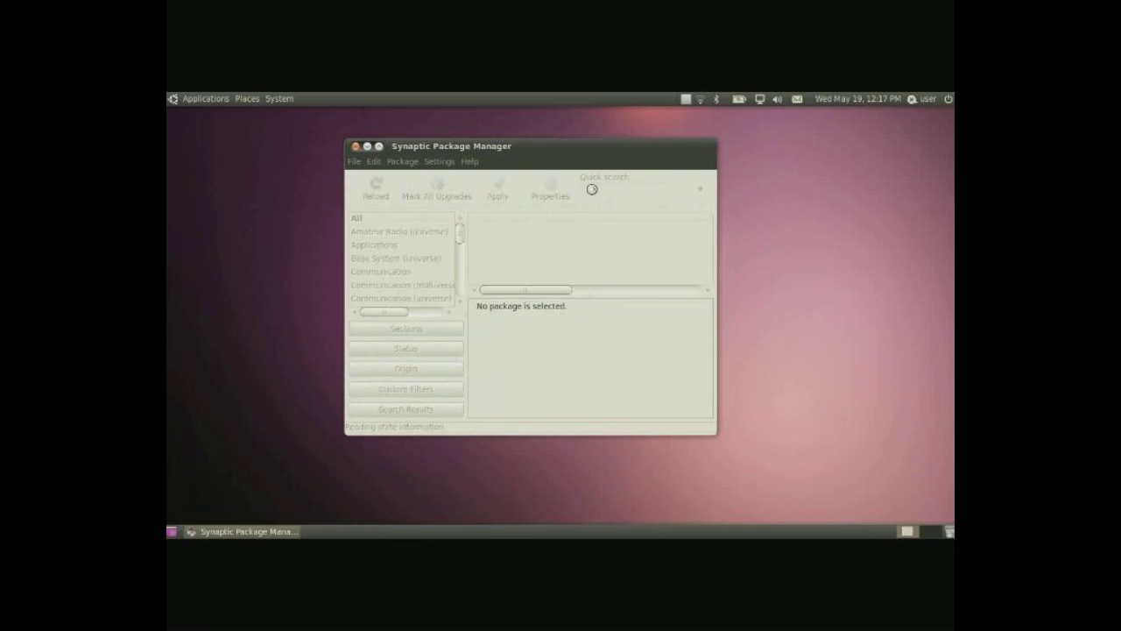
{"action": "left_click", "coordinate": [205, 98]}
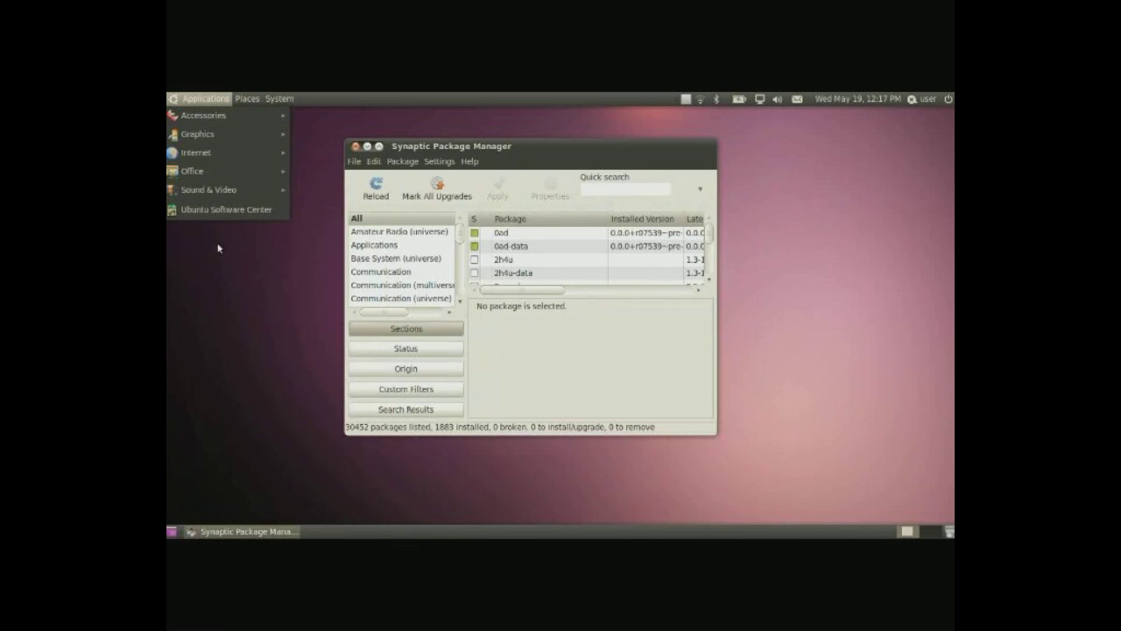
{"action": "left_click", "coordinate": [605, 215]}
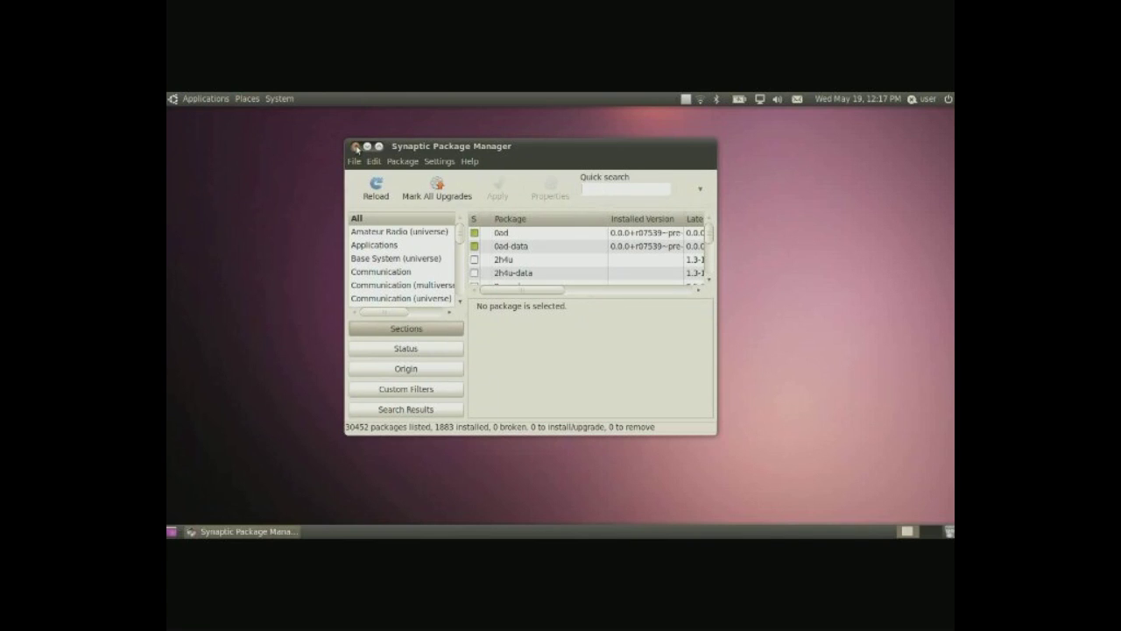
{"action": "left_click", "coordinate": [355, 147]}
{"action": "left_click", "coordinate": [279, 98]}
{"action": "mouse_move", "coordinate": [303, 133]}
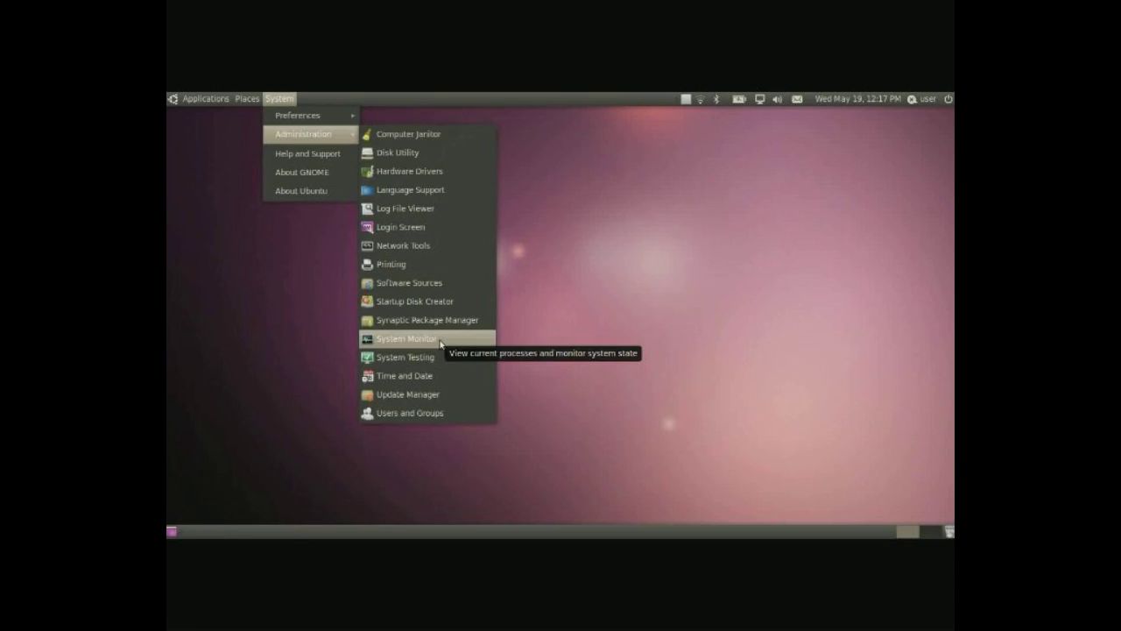
{"action": "left_click", "coordinate": [441, 342]}
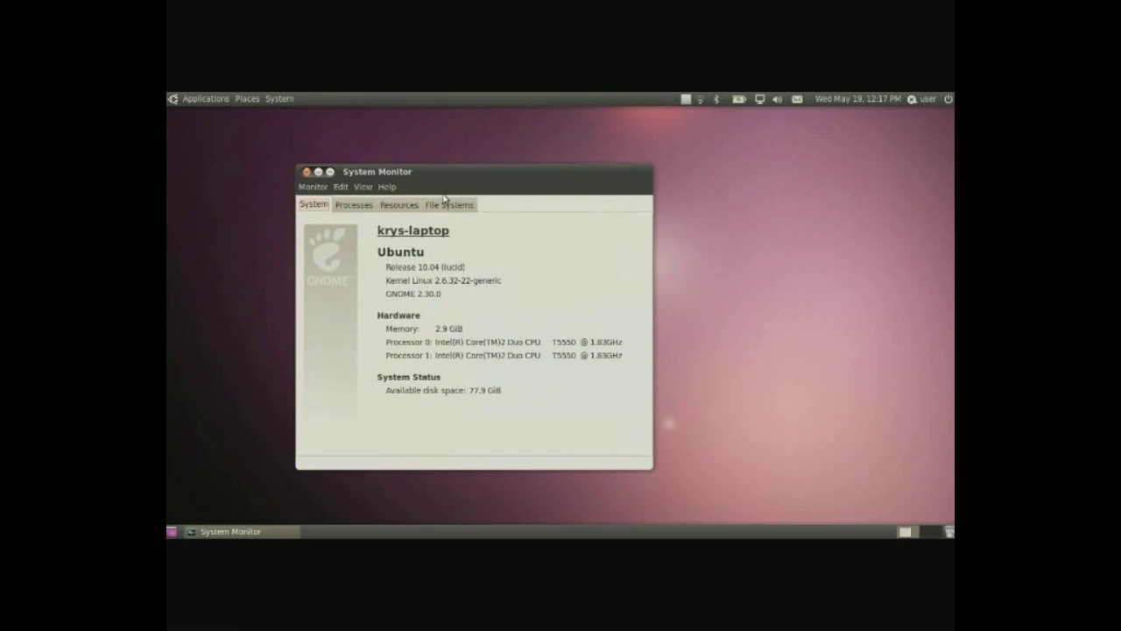
{"action": "left_click", "coordinate": [409, 205]}
{"action": "left_click", "coordinate": [352, 205]}
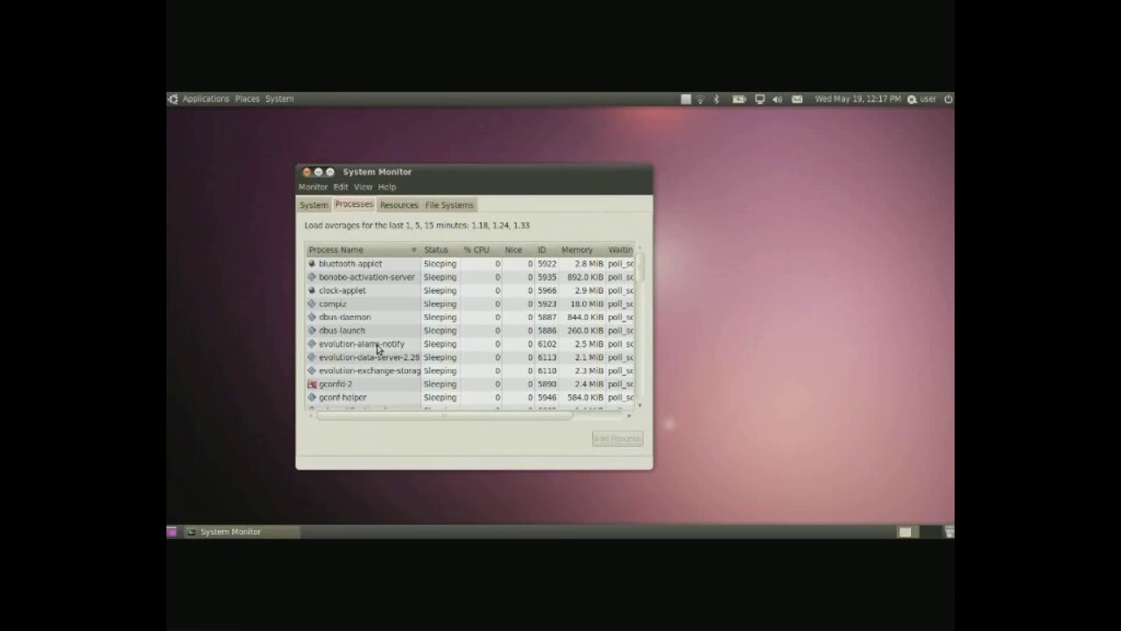
{"action": "right_click", "coordinate": [373, 290]}
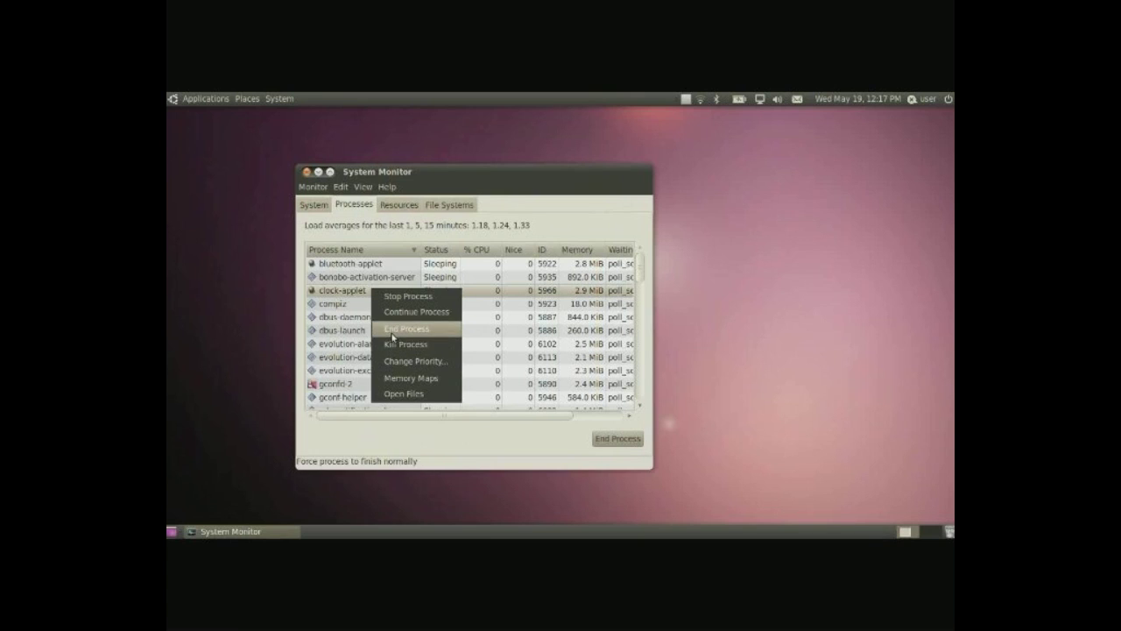
{"action": "left_click", "coordinate": [392, 202]}
{"action": "left_click", "coordinate": [394, 207]}
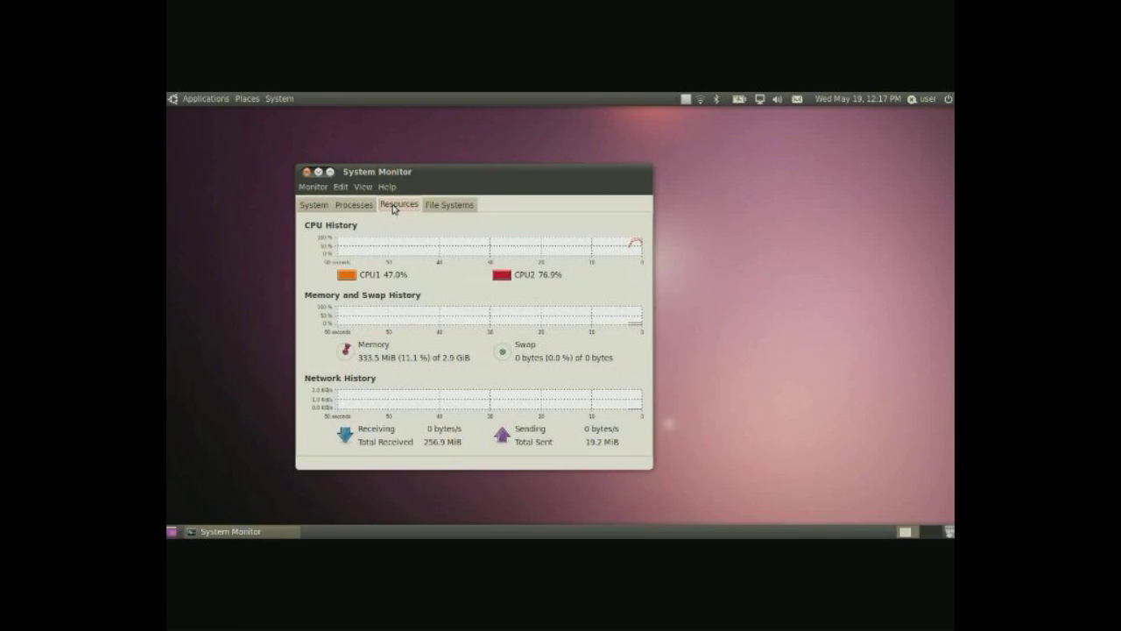
{"action": "left_click", "coordinate": [463, 208]}
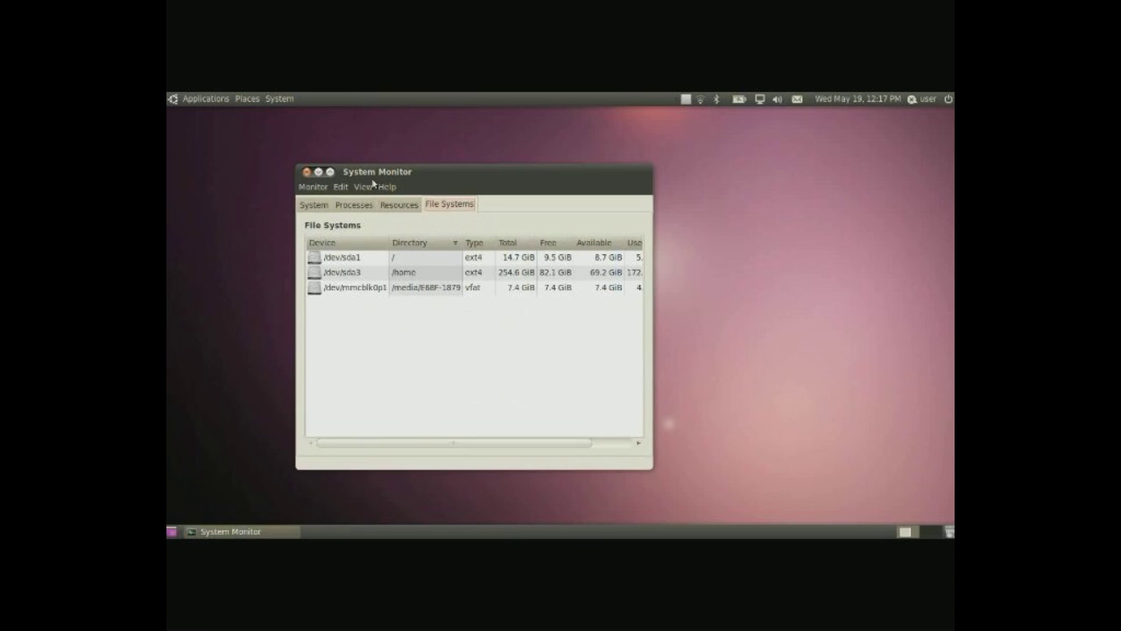
{"action": "left_click", "coordinate": [307, 172]}
{"action": "left_click", "coordinate": [279, 98]}
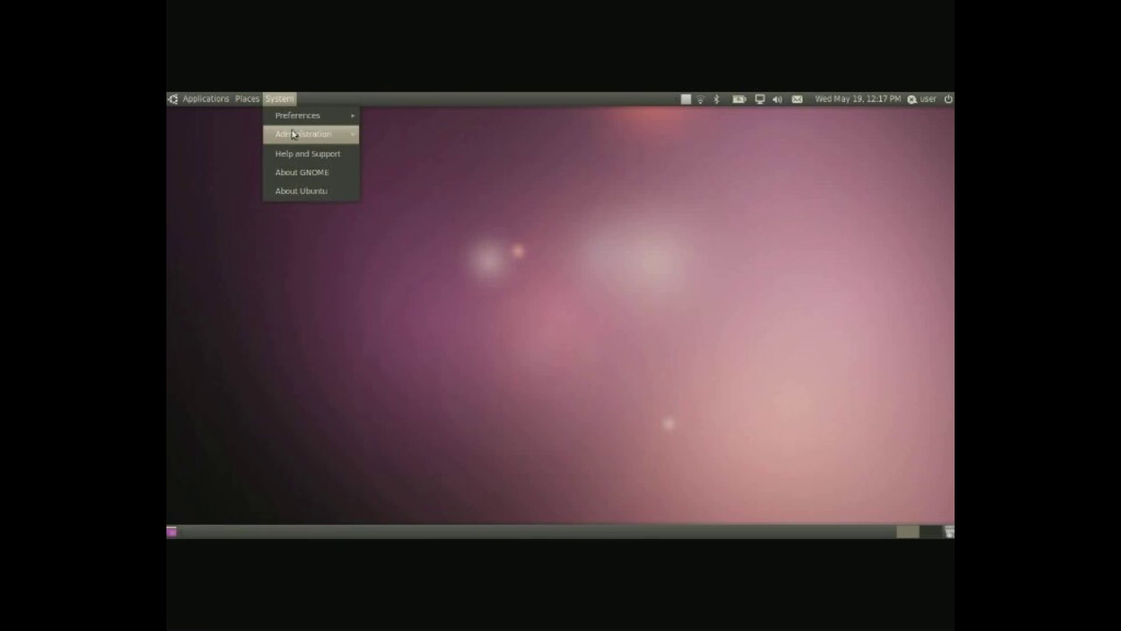
{"action": "mouse_move", "coordinate": [293, 138]}
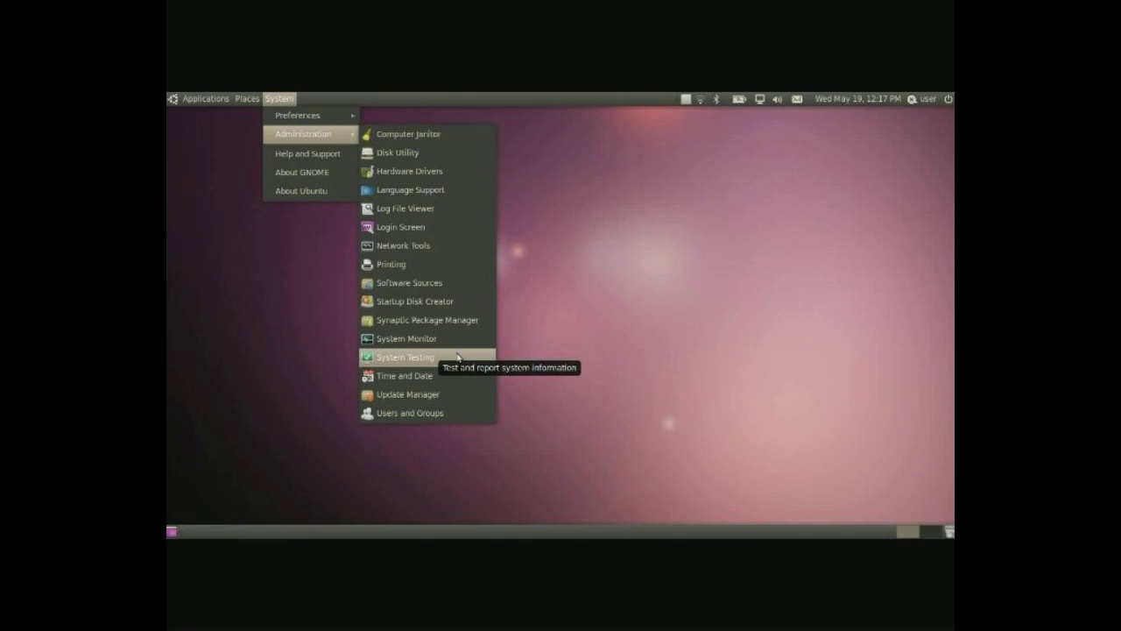
- Launch System Testing, go to the next page, and scroll through the available hardware tests
{"action": "left_click", "coordinate": [405, 357]}
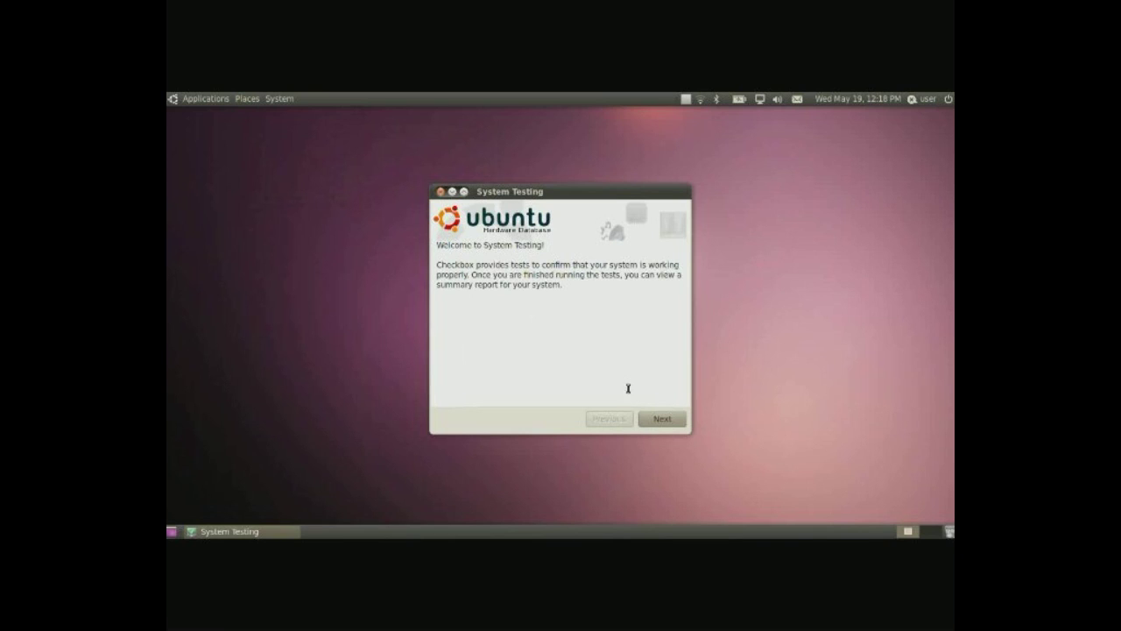
{"action": "left_click", "coordinate": [654, 417]}
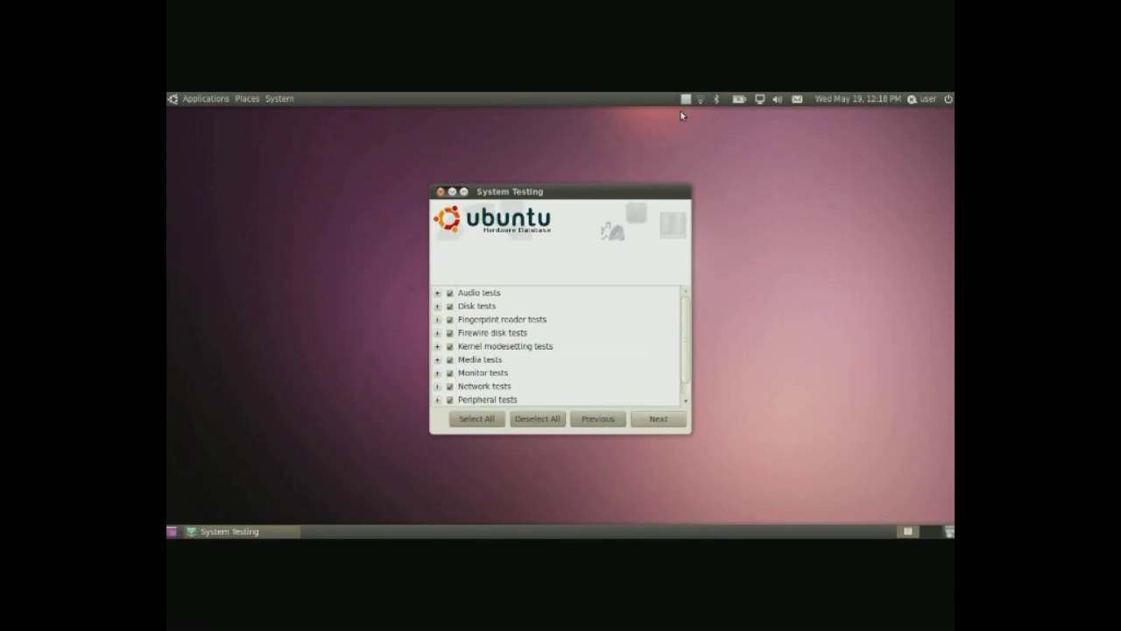
{"action": "scroll", "coordinate": [544, 330], "scroll_direction": "down", "scroll_amount": 1}
{"action": "scroll", "coordinate": [447, 338], "scroll_direction": "up", "scroll_amount": 1}
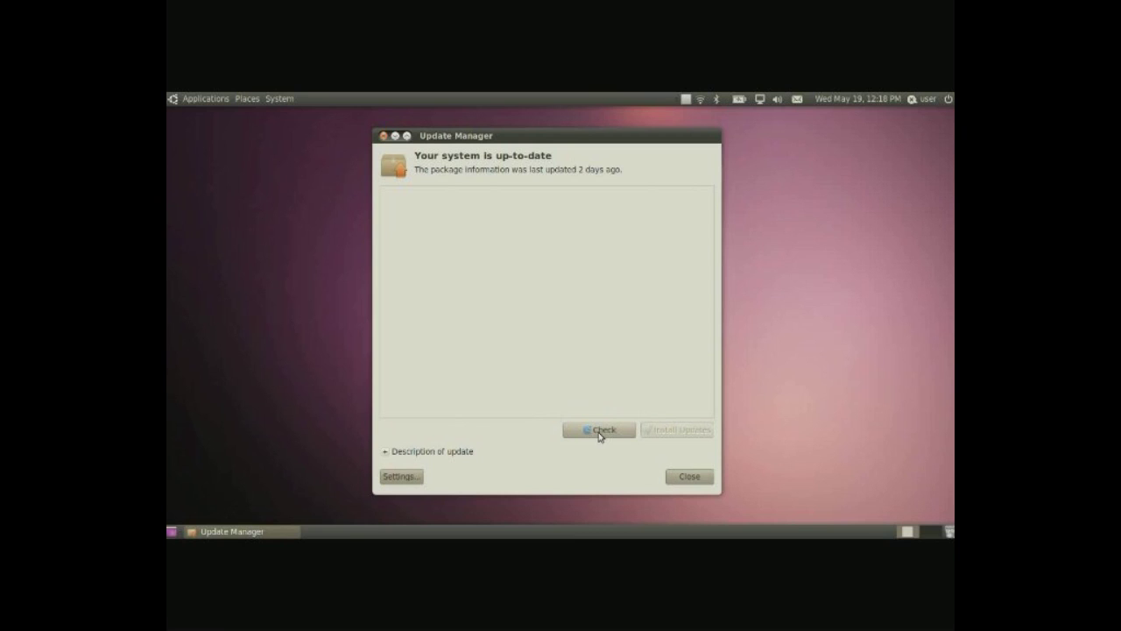
- Close the up-to-date Update Manager and return to System > Administration for Users and Groups
{"action": "left_click", "coordinate": [688, 476]}
{"action": "left_click", "coordinate": [290, 100]}
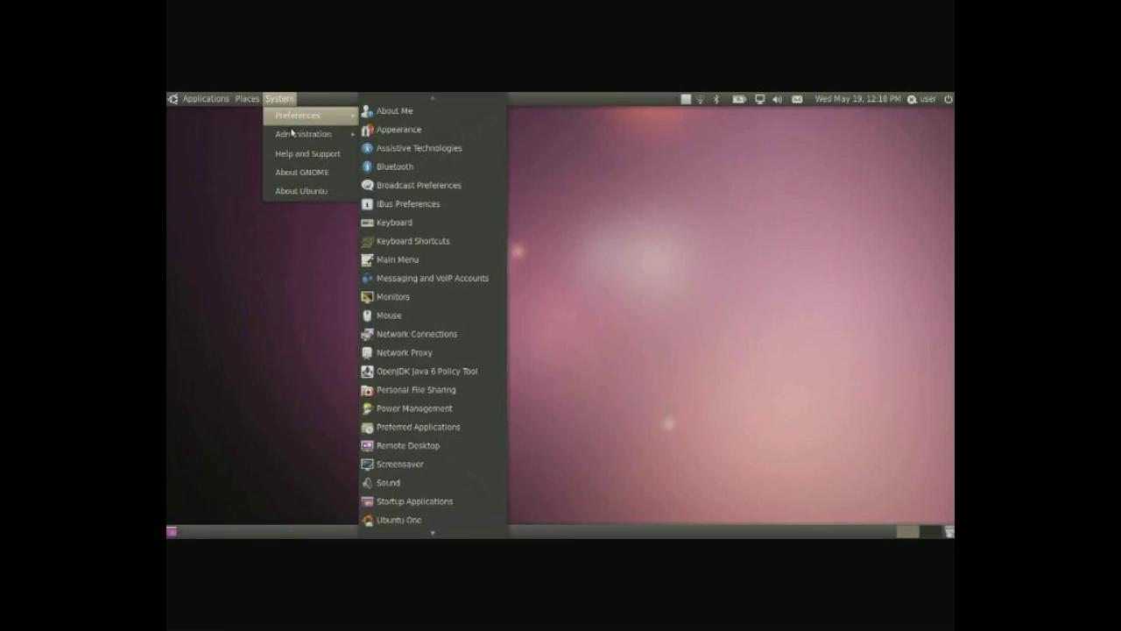
{"action": "mouse_move", "coordinate": [326, 140]}
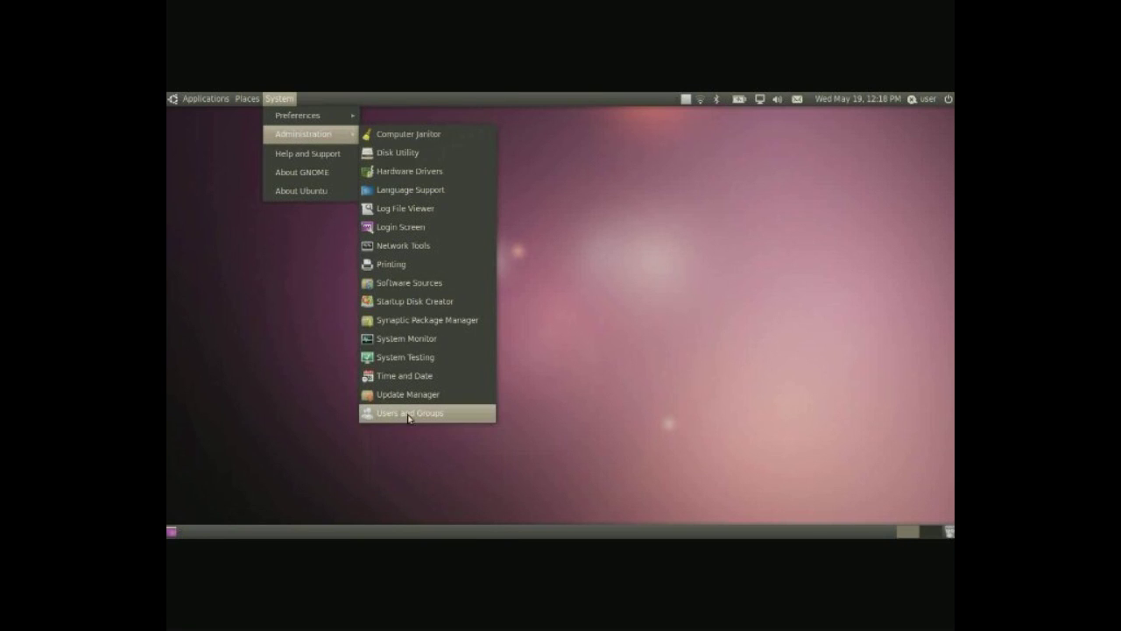